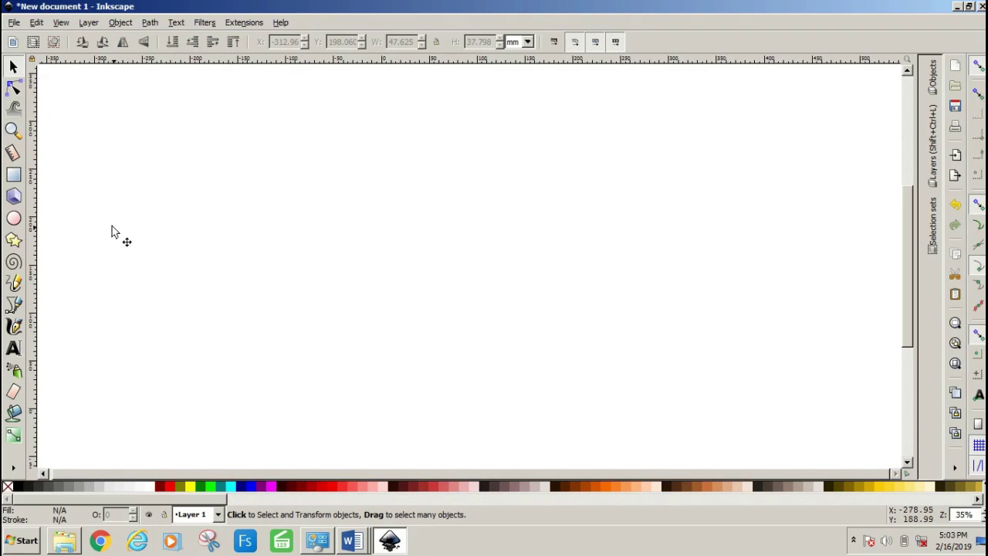
Draw a blue rectangle on the canvas and copy it to the clipboard
{"action": "left_click", "coordinate": [13, 175]}
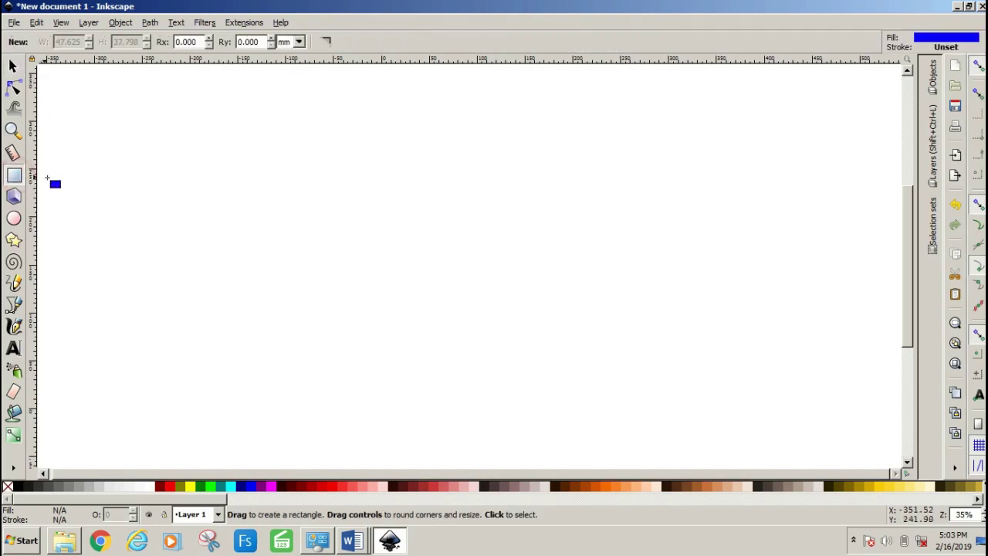
{"action": "left_click_drag", "start_coordinate": [109, 195], "coordinate": [171, 237]}
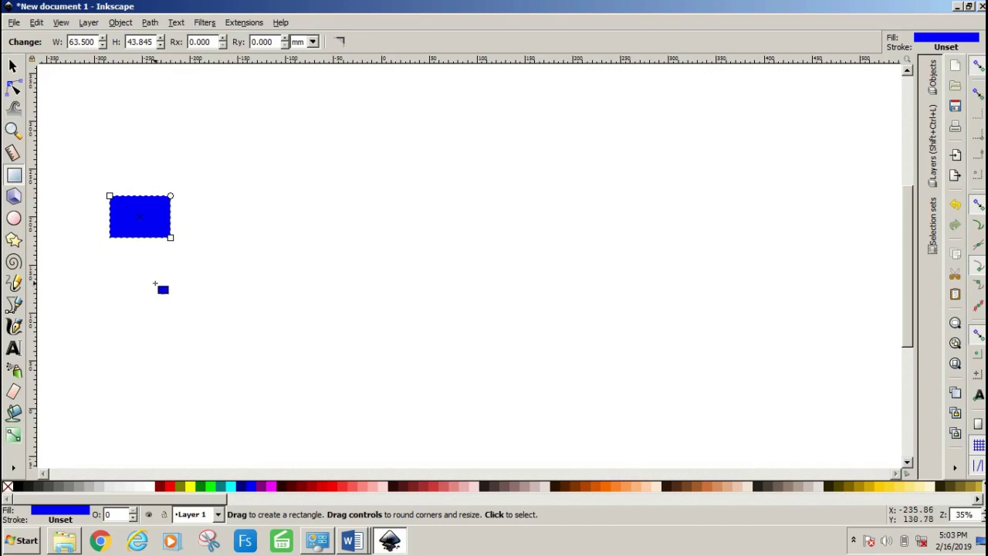
{"action": "left_click", "coordinate": [37, 25]}
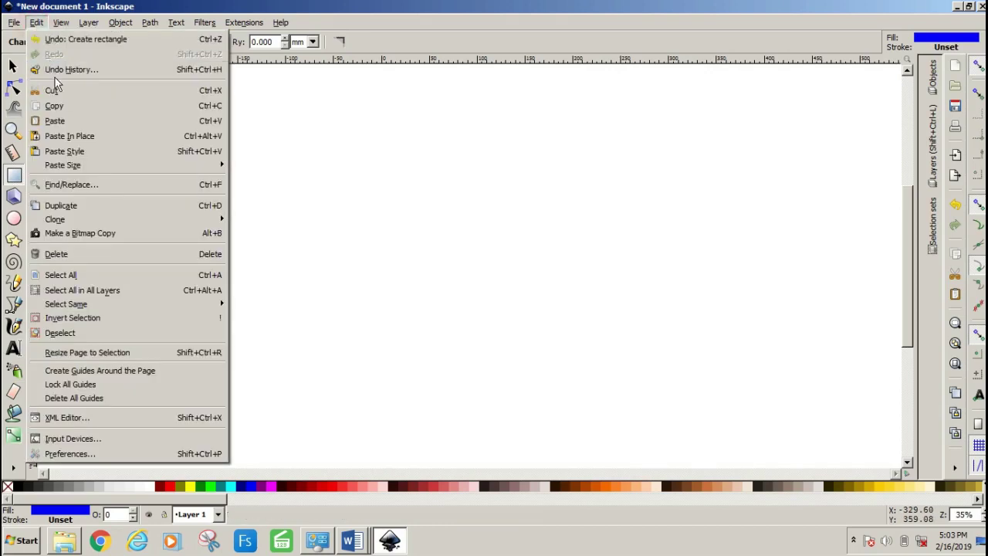
{"action": "left_click", "coordinate": [59, 105]}
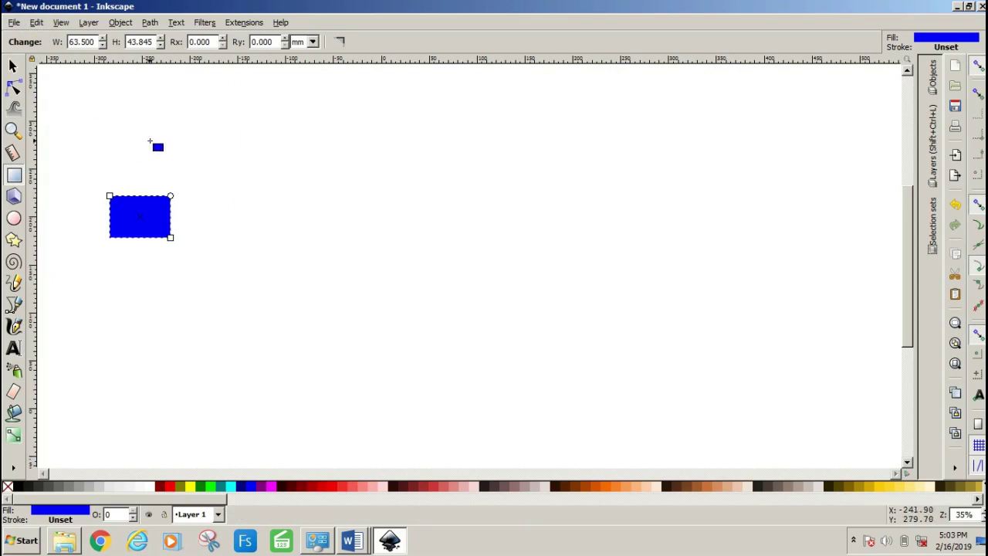
Paste a copy near the top-left and select the lower rectangle with the Selector
{"action": "left_click", "coordinate": [37, 23]}
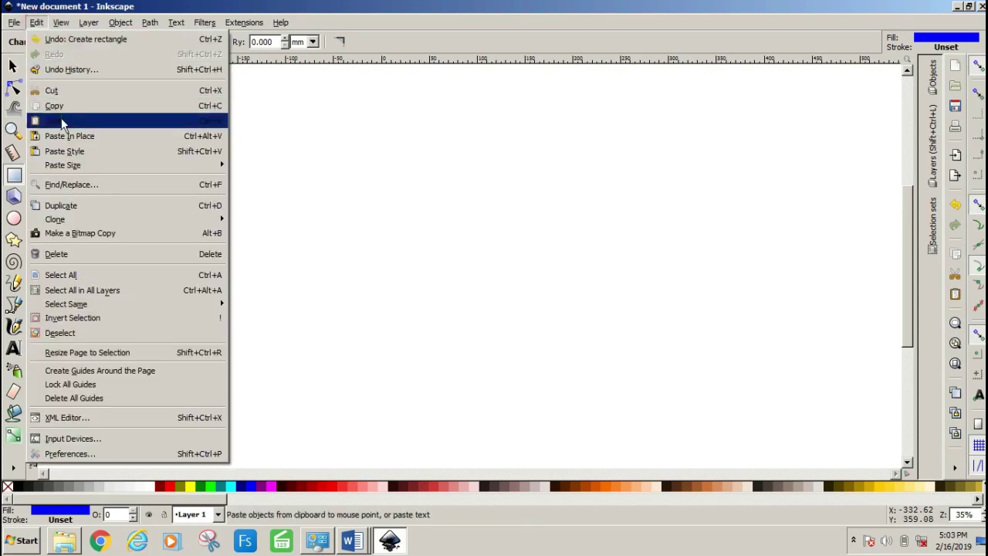
{"action": "left_click", "coordinate": [60, 121]}
{"action": "key", "text": "Delete"}
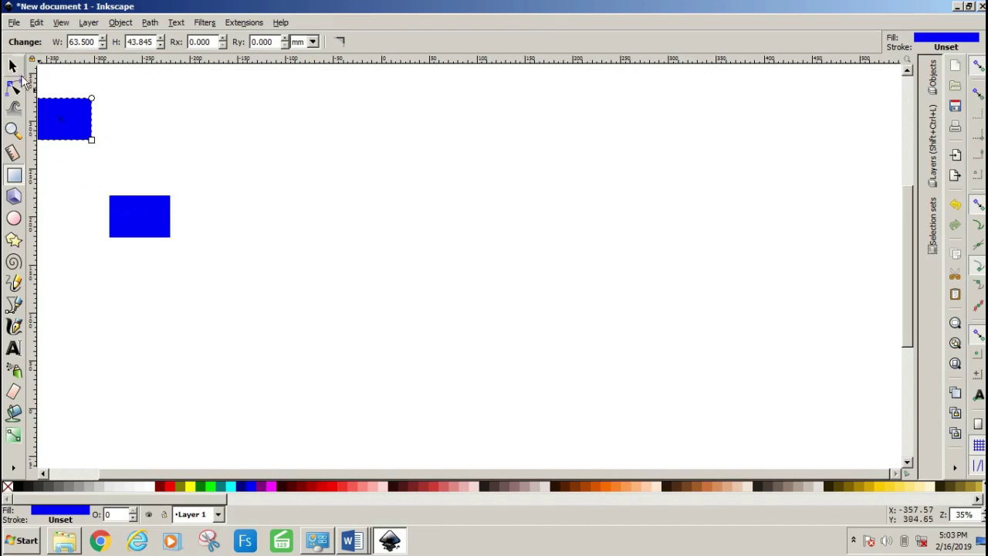
{"action": "key", "text": "s"}
{"action": "left_click", "coordinate": [143, 218]}
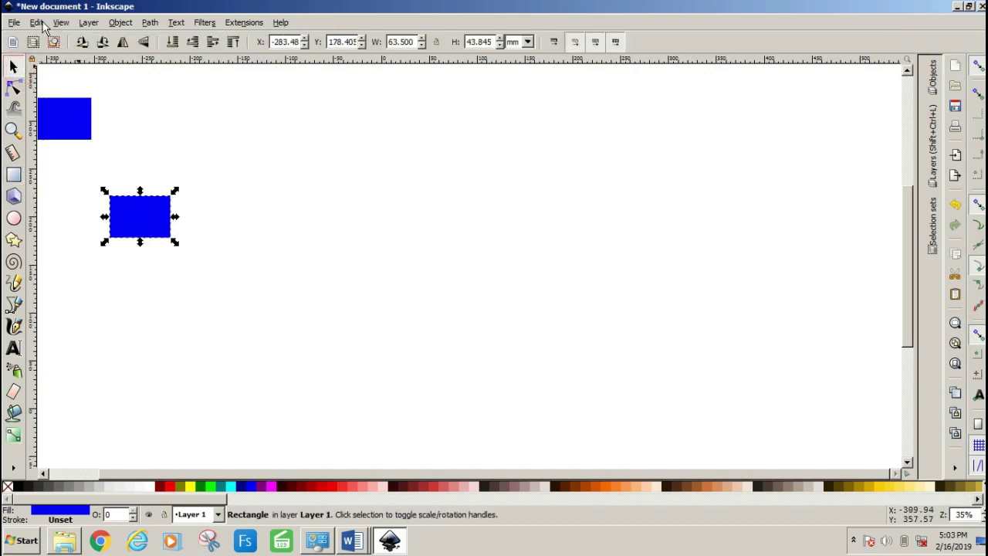
Copy the lower rectangle and paste a copy moved to the upper middle
{"action": "left_click", "coordinate": [35, 23]}
{"action": "left_click", "coordinate": [55, 105]}
{"action": "left_click", "coordinate": [35, 22]}
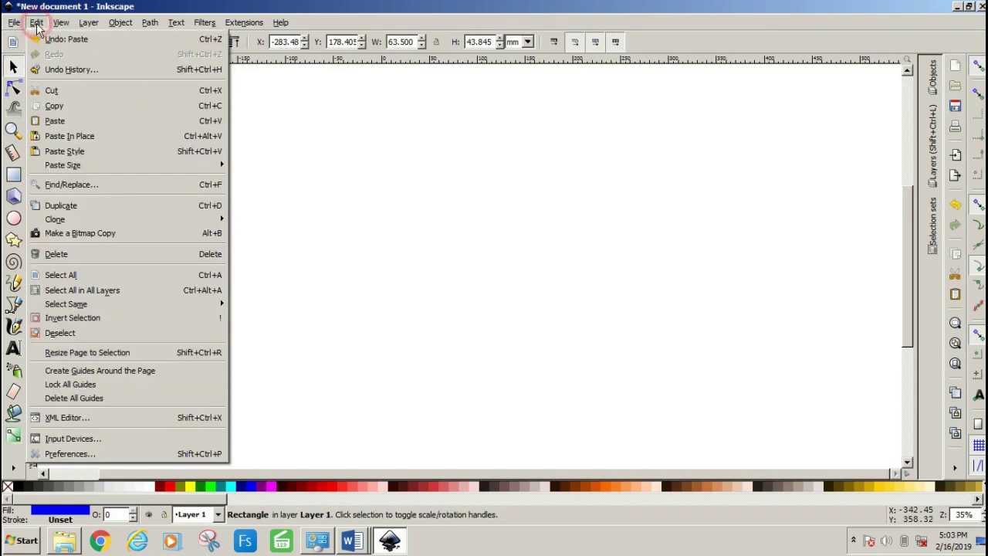
{"action": "left_click", "coordinate": [62, 122]}
{"action": "left_click_drag", "start_coordinate": [77, 125], "coordinate": [344, 148]}
{"action": "left_click", "coordinate": [281, 222]}
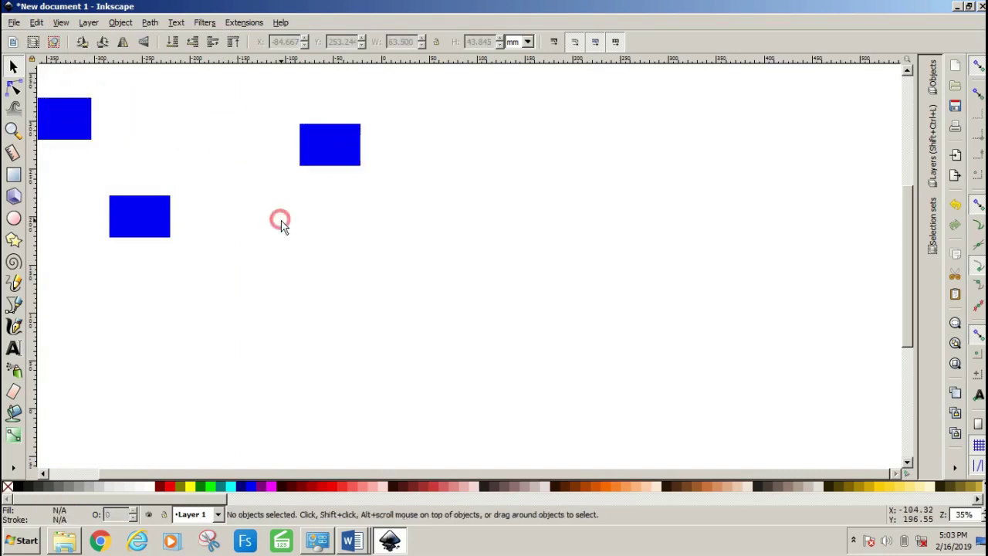
Paste another copy below the upper middle one and move the top-left rectangle right
{"action": "left_click", "coordinate": [118, 214]}
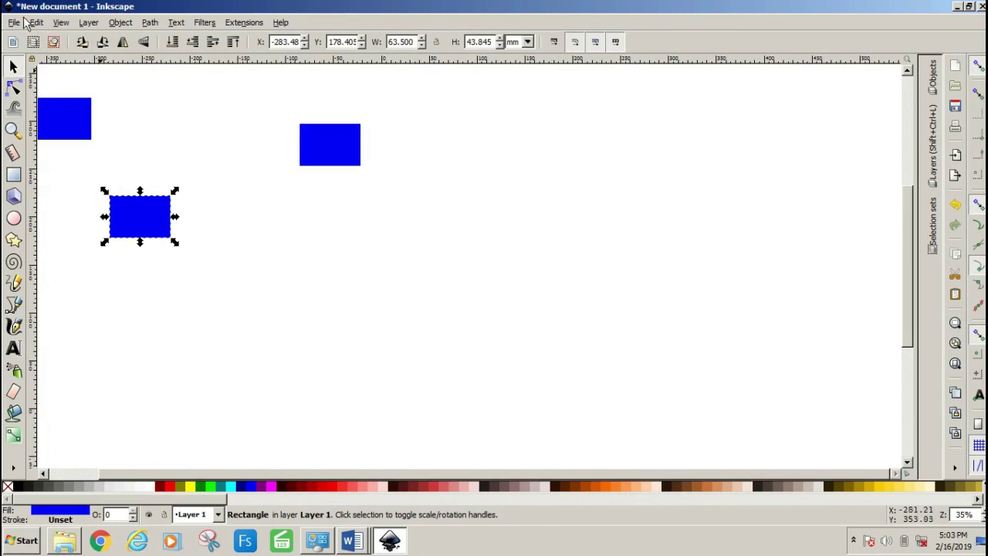
{"action": "left_click", "coordinate": [31, 22]}
{"action": "left_click", "coordinate": [60, 101]}
{"action": "left_click", "coordinate": [119, 145]}
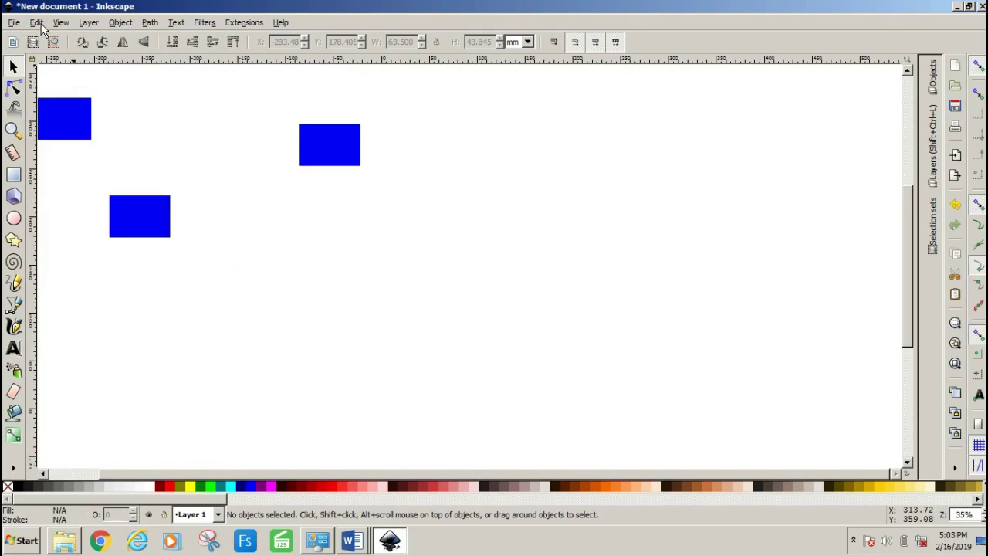
{"action": "left_click", "coordinate": [36, 22]}
{"action": "left_click", "coordinate": [66, 119]}
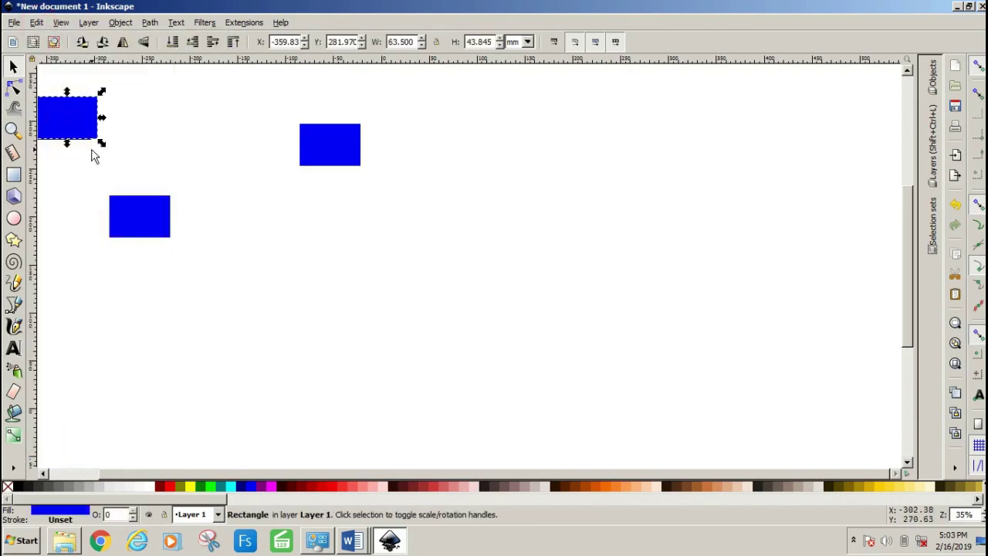
{"action": "left_click_drag", "start_coordinate": [75, 112], "coordinate": [331, 226]}
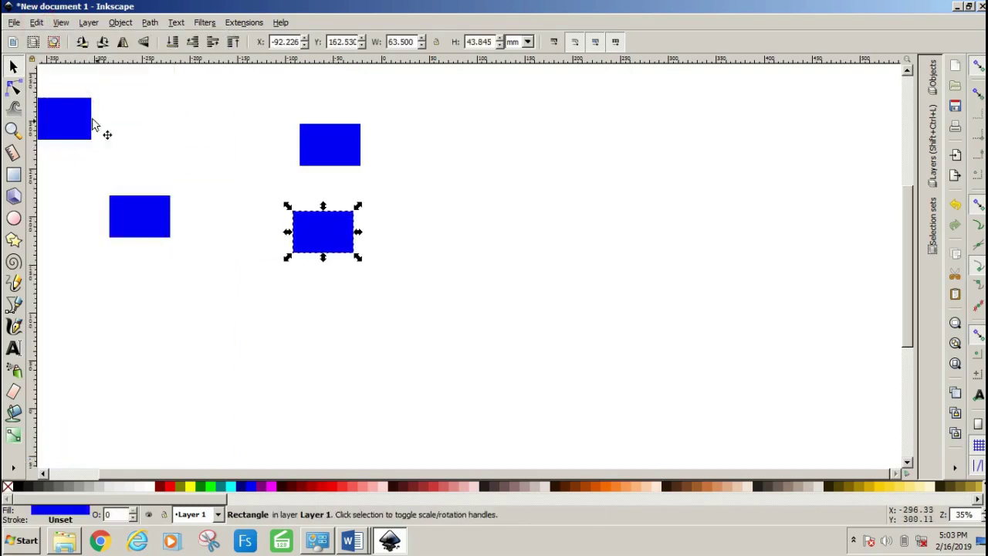
{"action": "left_click_drag", "start_coordinate": [75, 121], "coordinate": [510, 155]}
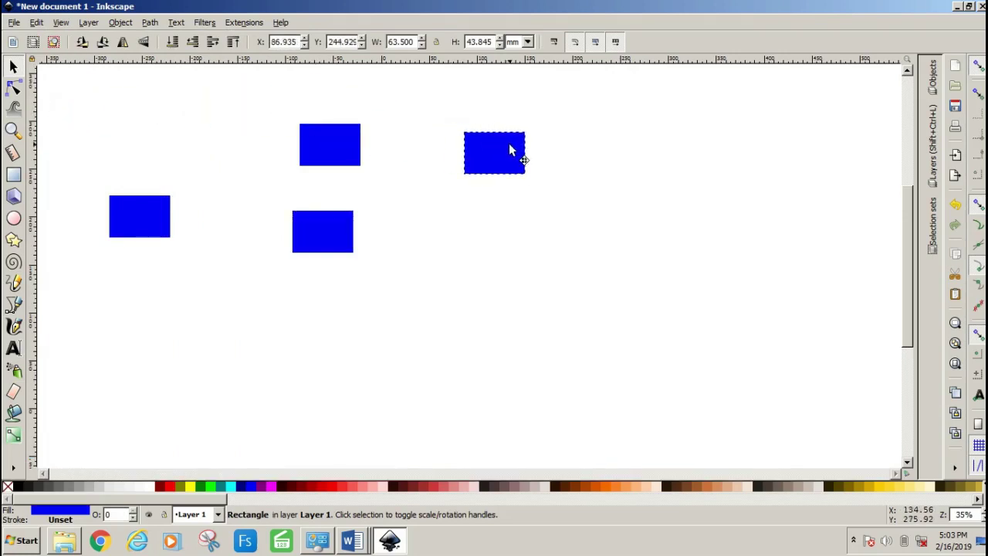
Copy the left rectangle and paste a fifth copy just left of the upper middle rectangle
{"action": "left_click", "coordinate": [75, 112]}
{"action": "left_click", "coordinate": [36, 22]}
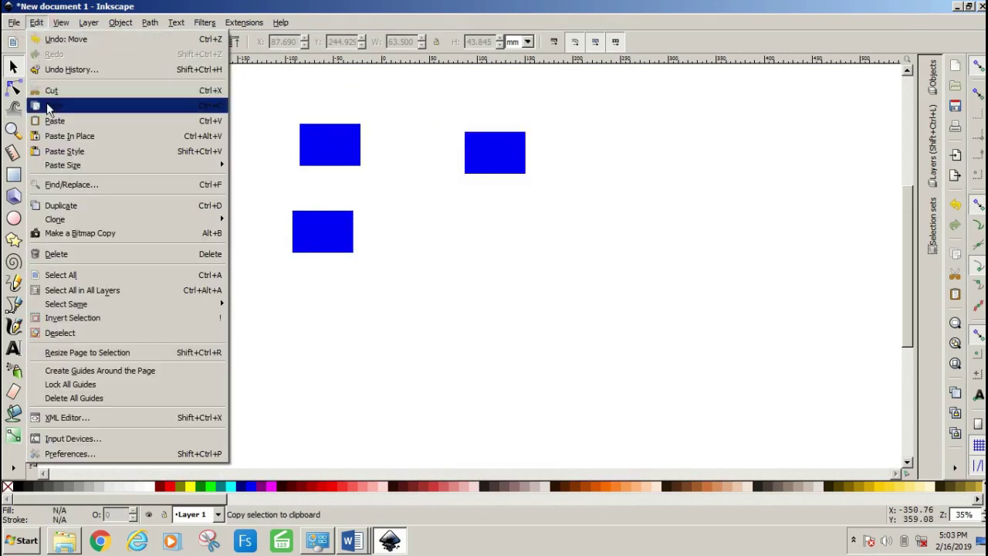
{"action": "left_click", "coordinate": [47, 101]}
{"action": "left_click", "coordinate": [129, 241]}
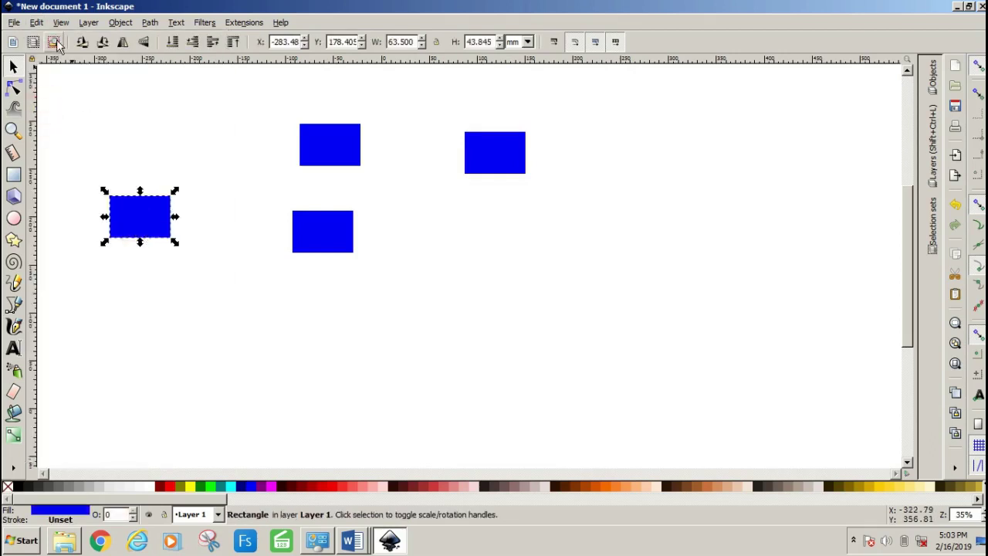
{"action": "left_click", "coordinate": [36, 23]}
{"action": "left_click", "coordinate": [54, 106]}
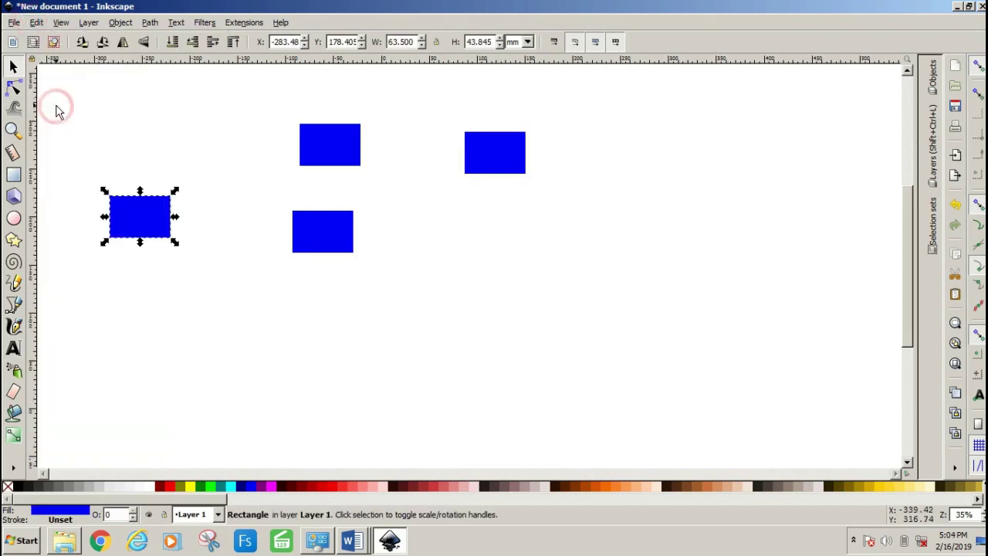
{"action": "left_click", "coordinate": [36, 22]}
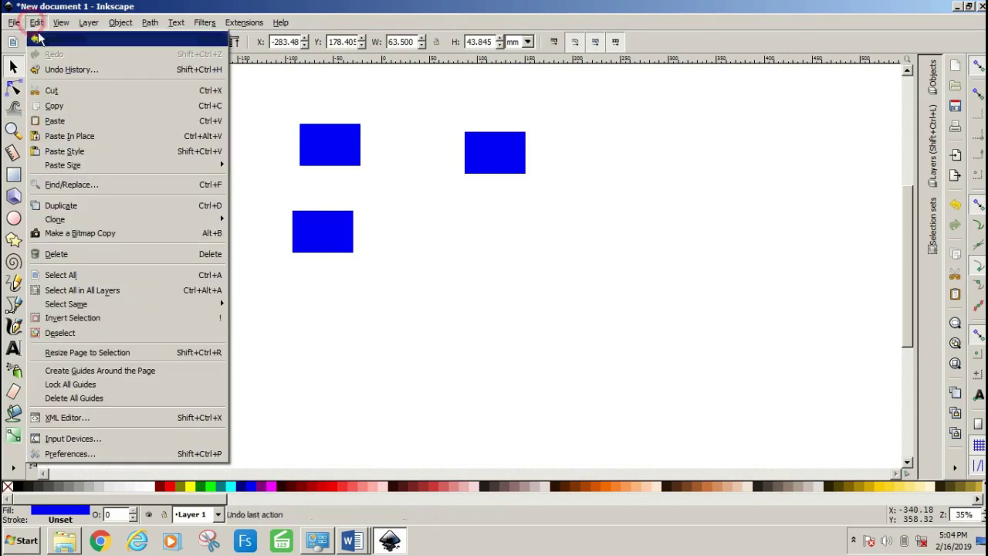
{"action": "left_click", "coordinate": [68, 119]}
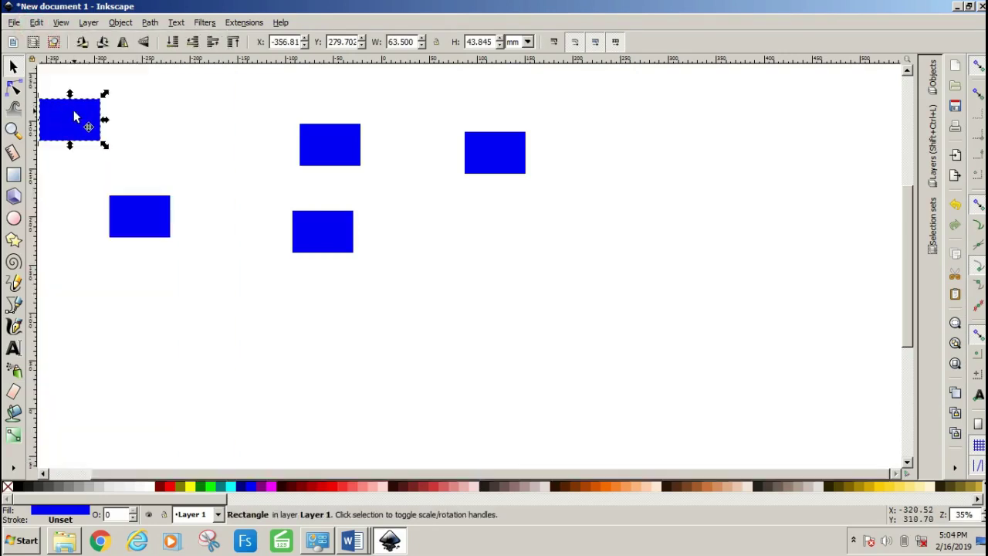
{"action": "left_click_drag", "start_coordinate": [81, 124], "coordinate": [251, 152]}
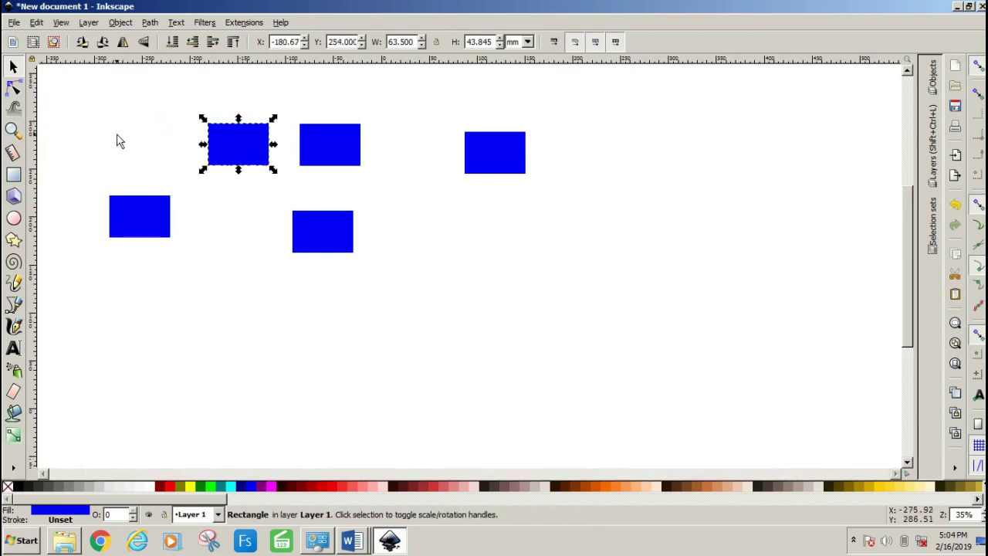
{"action": "left_click", "coordinate": [38, 23]}
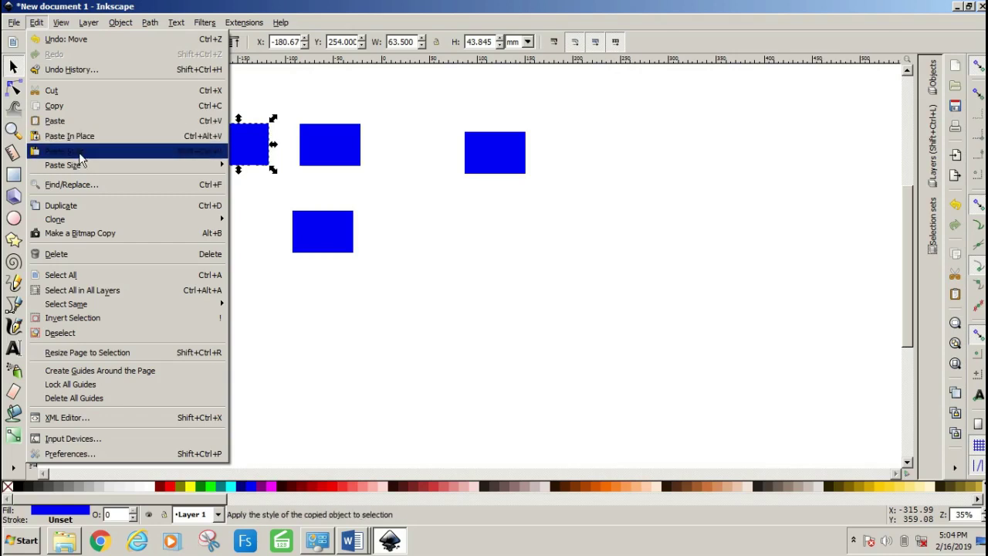
{"action": "left_click", "coordinate": [455, 225]}
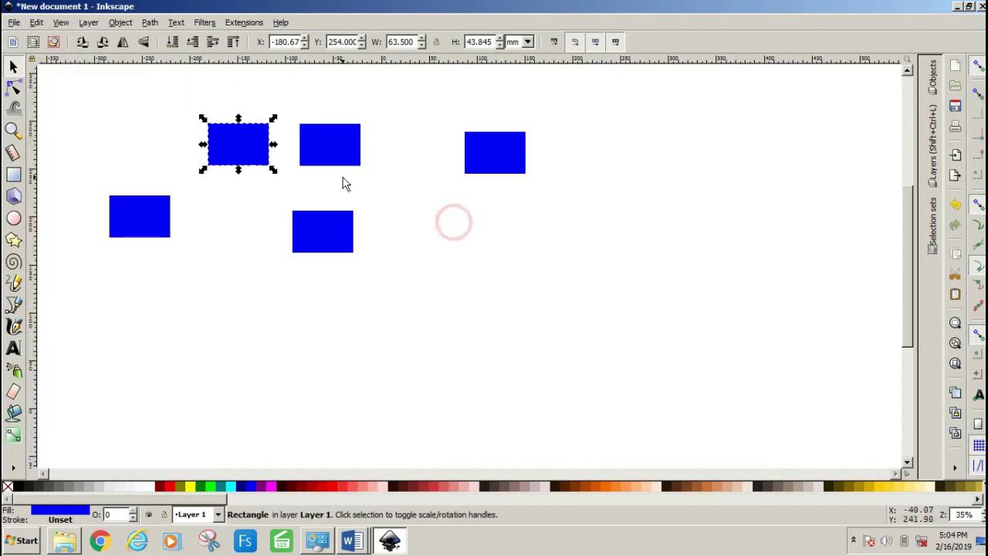
Delete the top three and lower middle rectangles, leaving only the left one
{"action": "left_click_drag", "start_coordinate": [166, 94], "coordinate": [577, 245]}
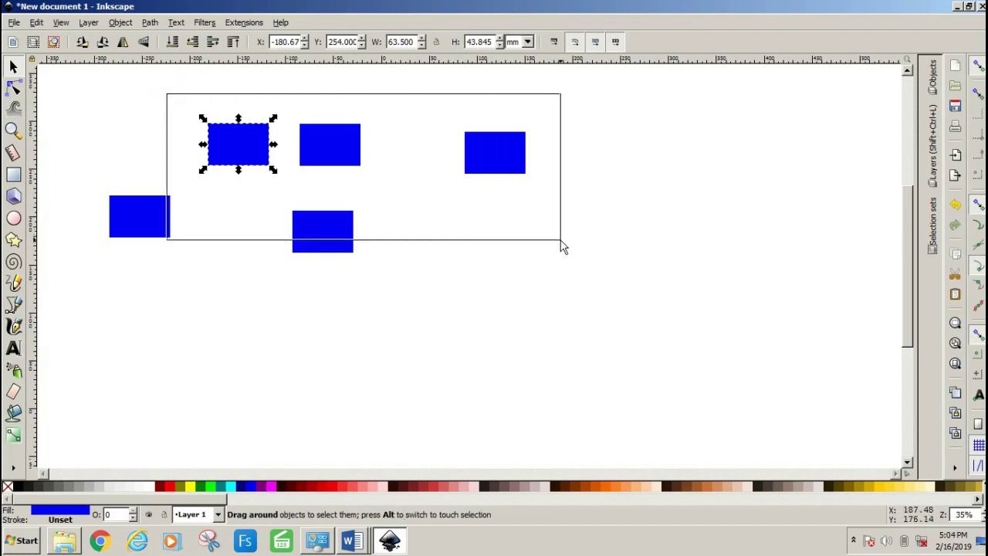
{"action": "key", "text": "Delete"}
{"action": "left_click", "coordinate": [324, 221]}
{"action": "key", "text": "Delete"}
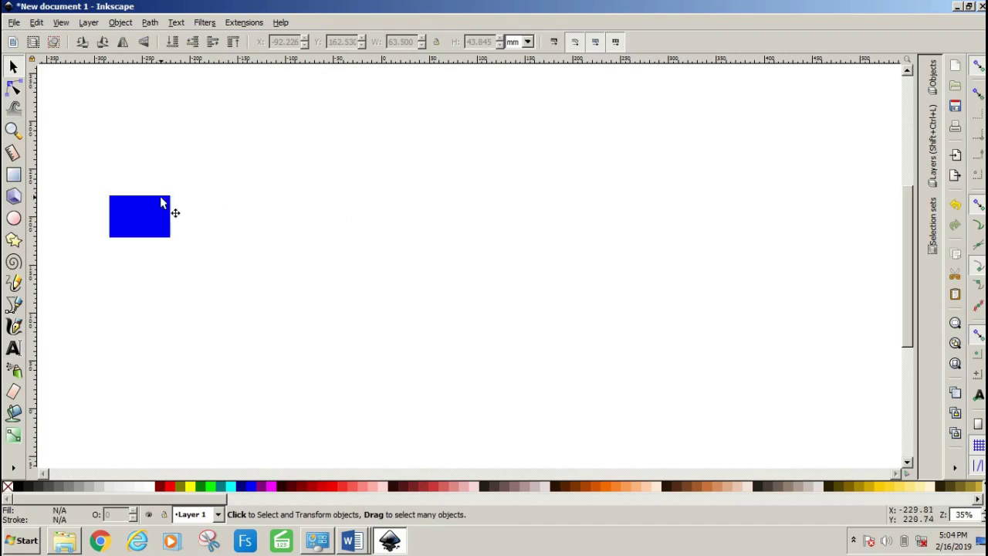
Copy the left rectangle and Paste In Place a copy exactly over it
{"action": "left_click", "coordinate": [150, 210]}
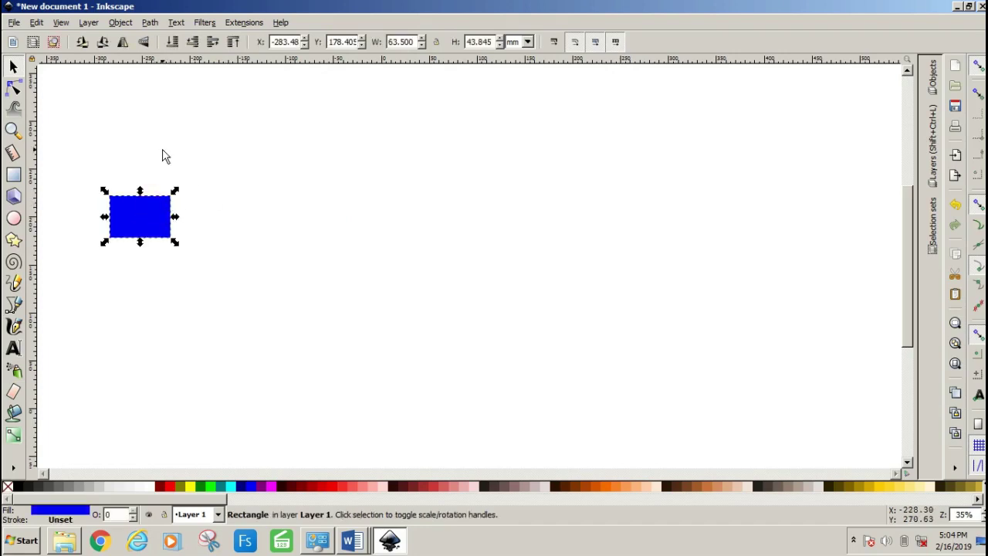
{"action": "left_click", "coordinate": [37, 23]}
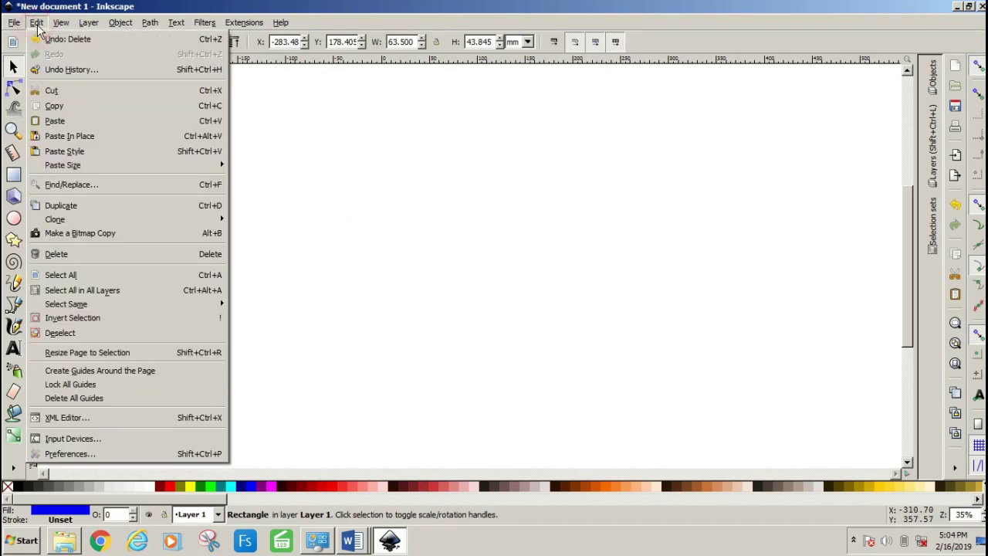
{"action": "left_click", "coordinate": [58, 107]}
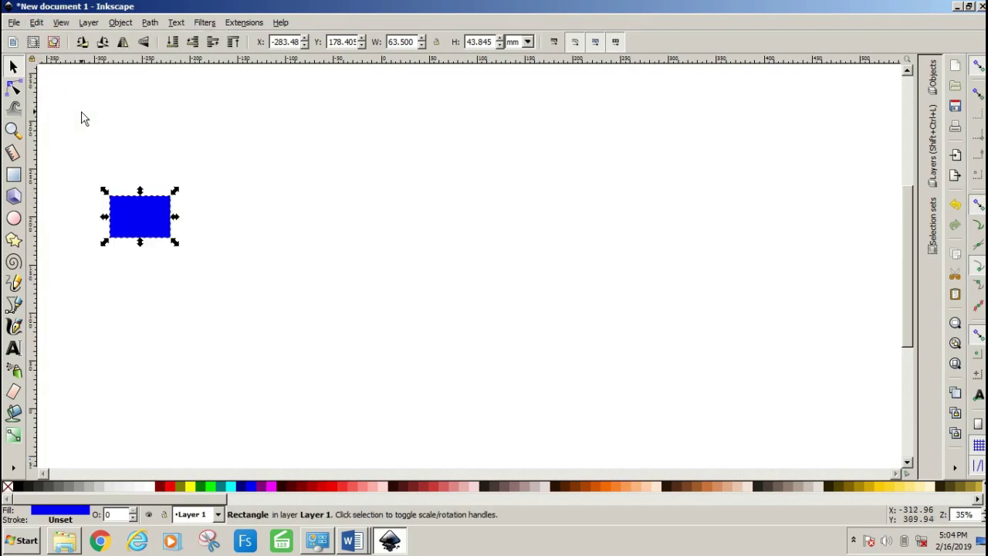
{"action": "left_click", "coordinate": [36, 22]}
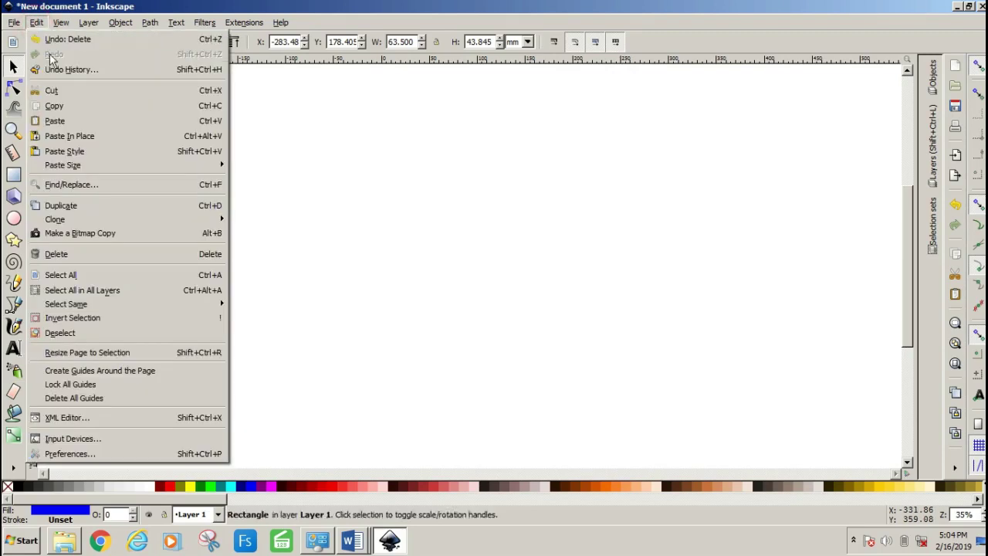
{"action": "left_click", "coordinate": [90, 136]}
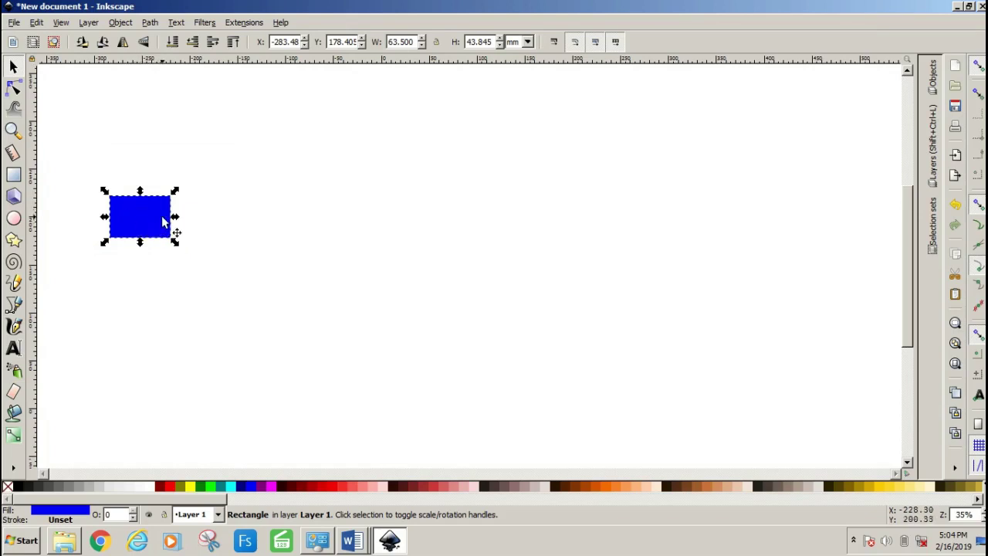
Duplicate the rectangle with Ctrl+D, move the copy right, and select it
{"action": "key", "text": "ctrl+d"}
{"action": "left_click_drag", "start_coordinate": [141, 216], "coordinate": [239, 225]}
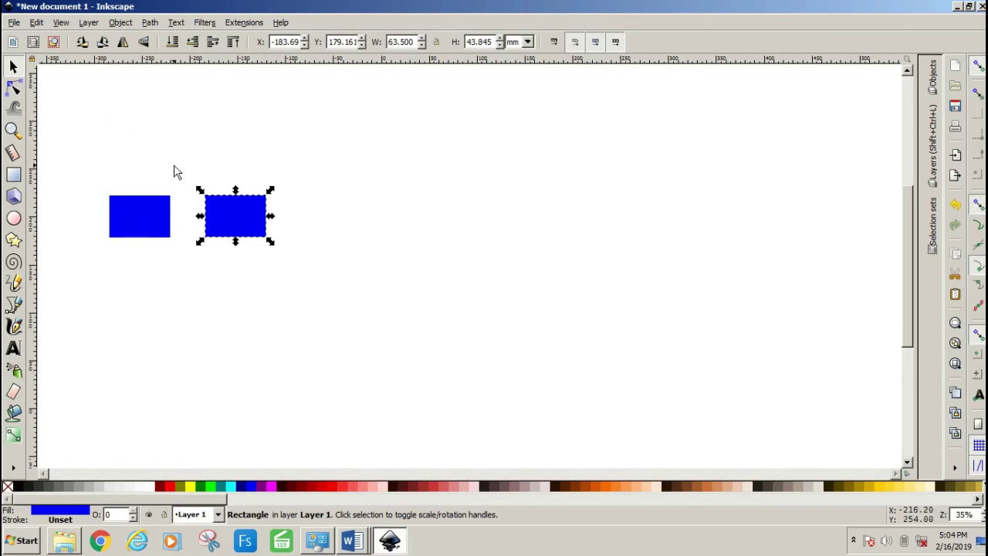
{"action": "left_click", "coordinate": [241, 274]}
{"action": "left_click", "coordinate": [222, 226]}
{"action": "left_click", "coordinate": [205, 265]}
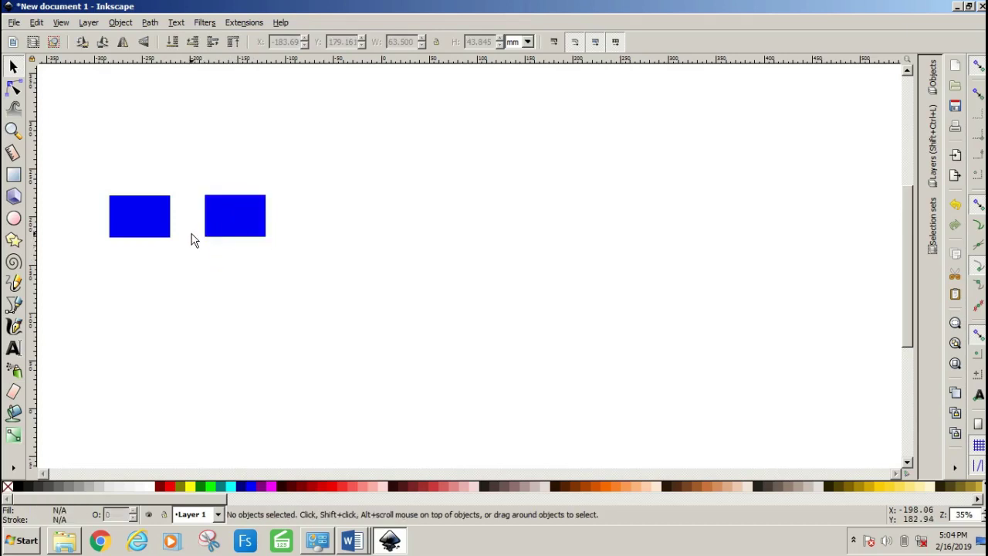
{"action": "left_click", "coordinate": [229, 217]}
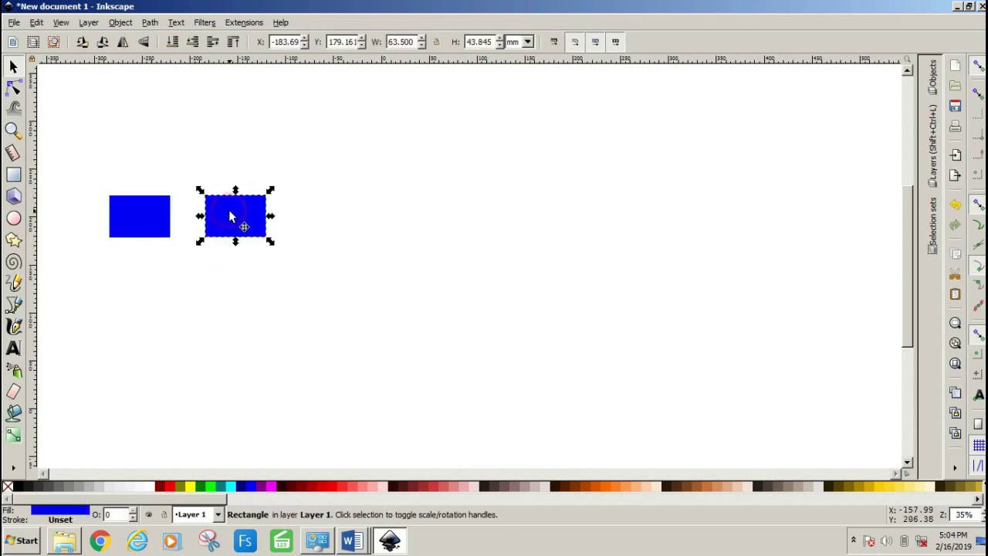
Paste In Place a copy over the right rectangle and drag it further right
{"action": "left_click", "coordinate": [36, 23]}
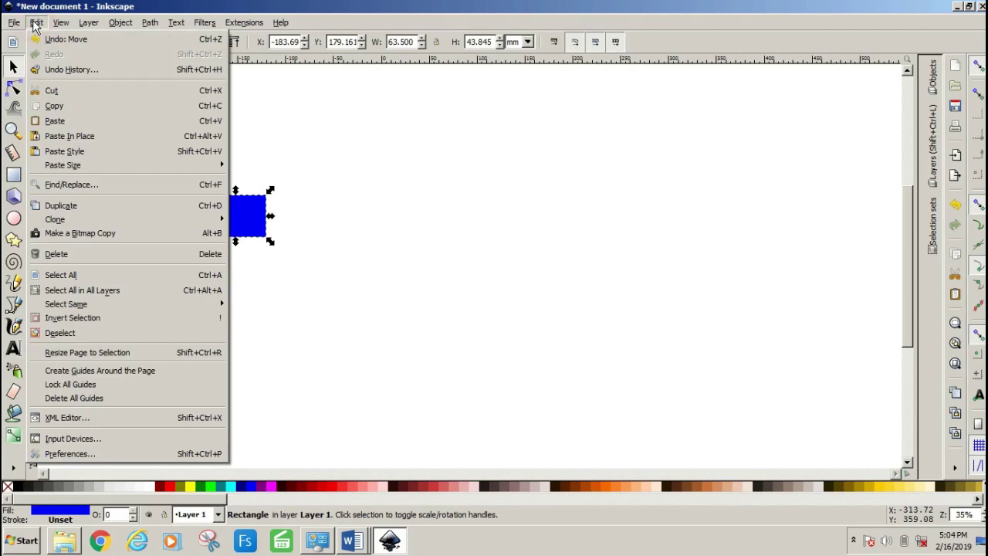
{"action": "key", "text": "Escape"}
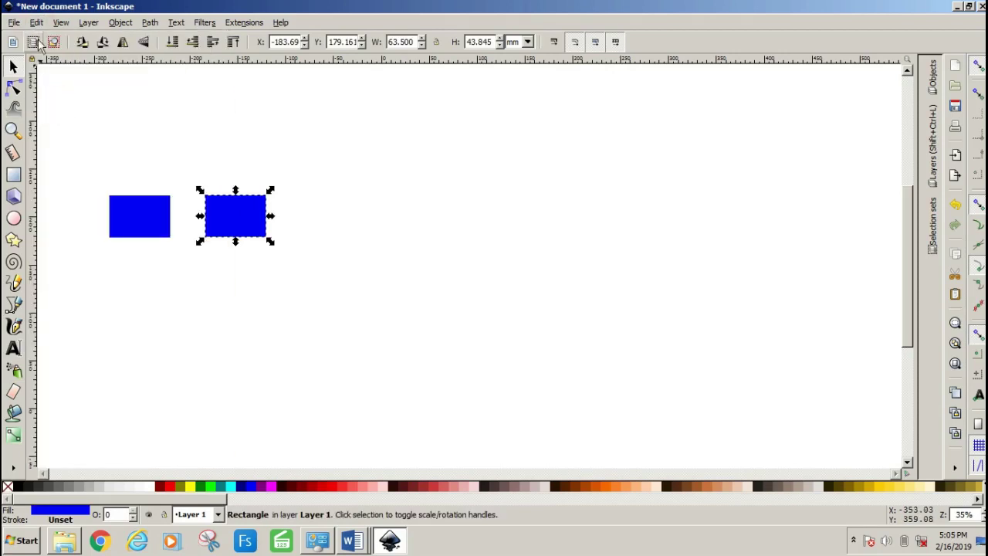
{"action": "left_click", "coordinate": [36, 23]}
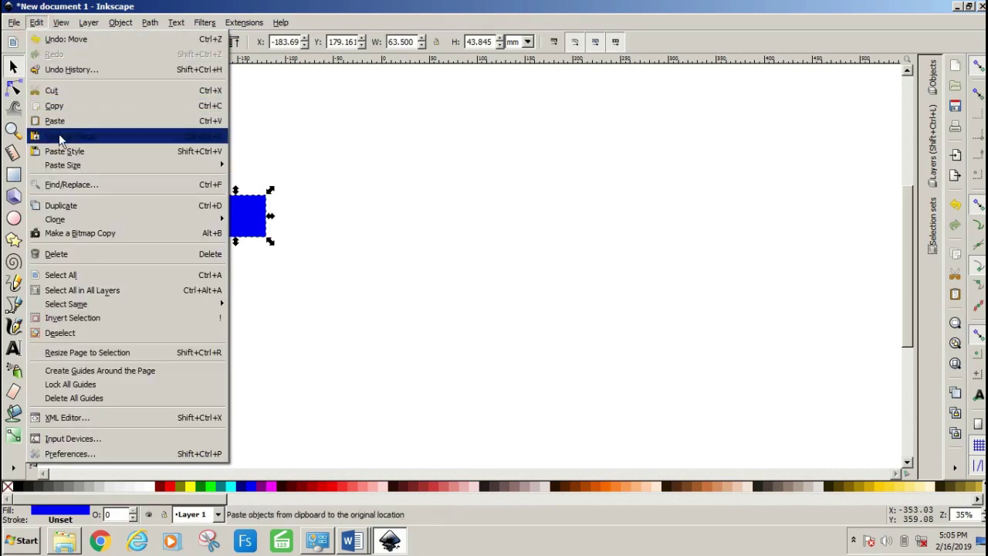
{"action": "left_click", "coordinate": [60, 135]}
{"action": "left_click_drag", "start_coordinate": [226, 212], "coordinate": [307, 211]}
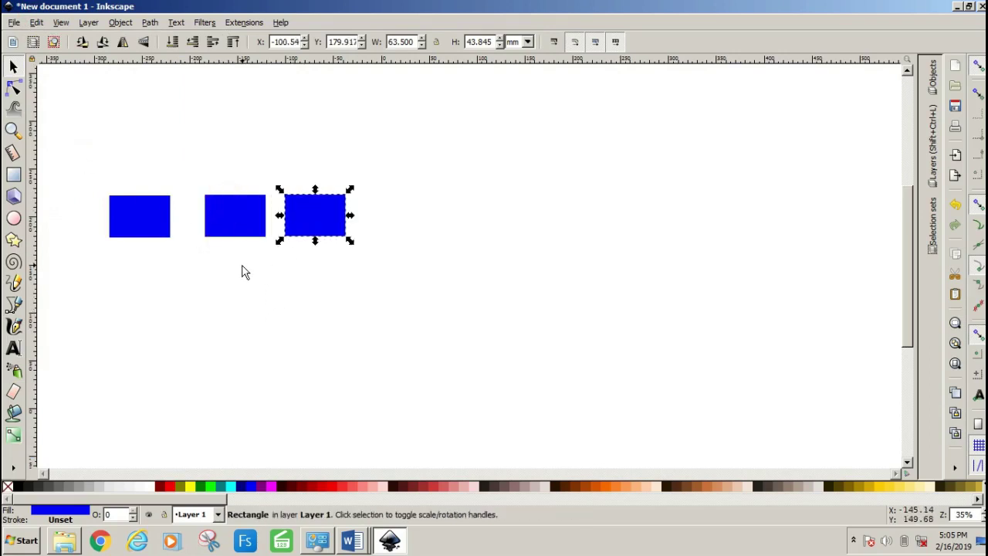
Delete the second and third rectangles, leaving only the left blue one
{"action": "left_click_drag", "start_coordinate": [208, 174], "coordinate": [372, 255]}
{"action": "key", "text": "Delete"}
{"action": "left_click", "coordinate": [246, 225]}
{"action": "key", "text": "Delete"}
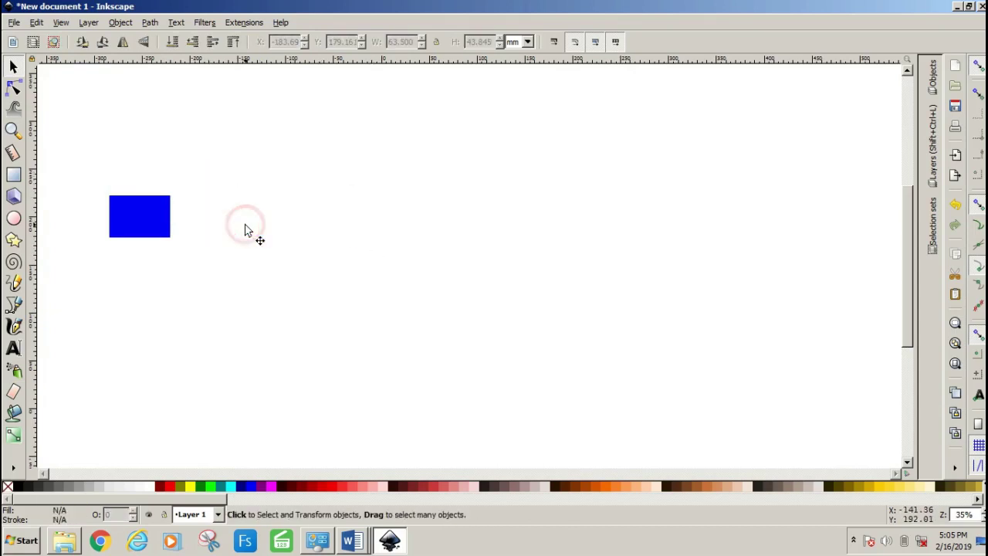
{"action": "left_click", "coordinate": [143, 212]}
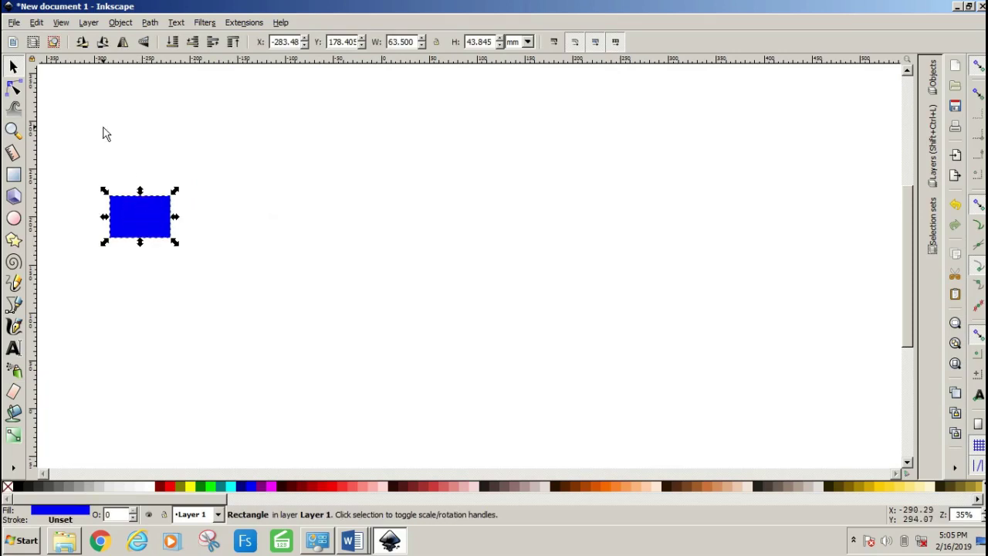
{"action": "left_click", "coordinate": [36, 22]}
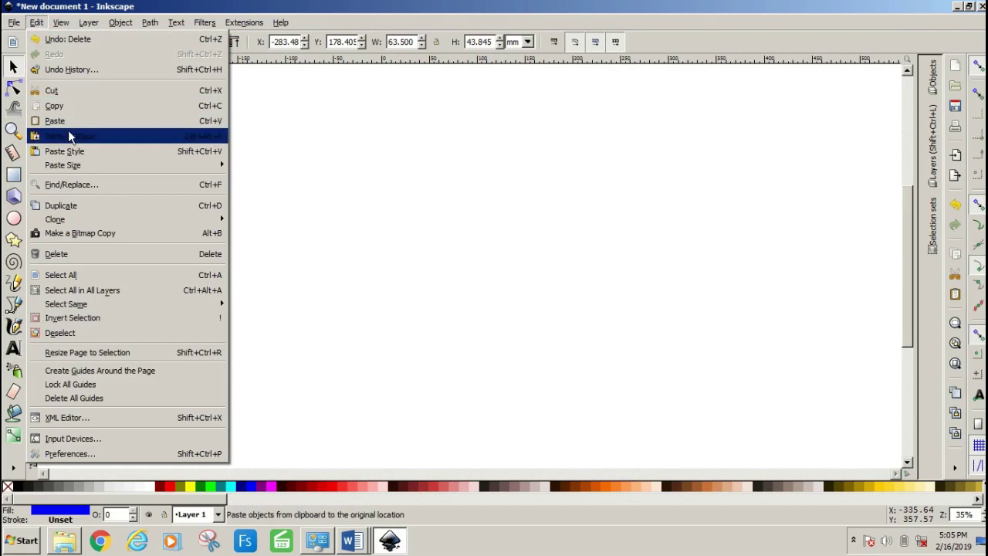
{"action": "mouse_move", "coordinate": [123, 164]}
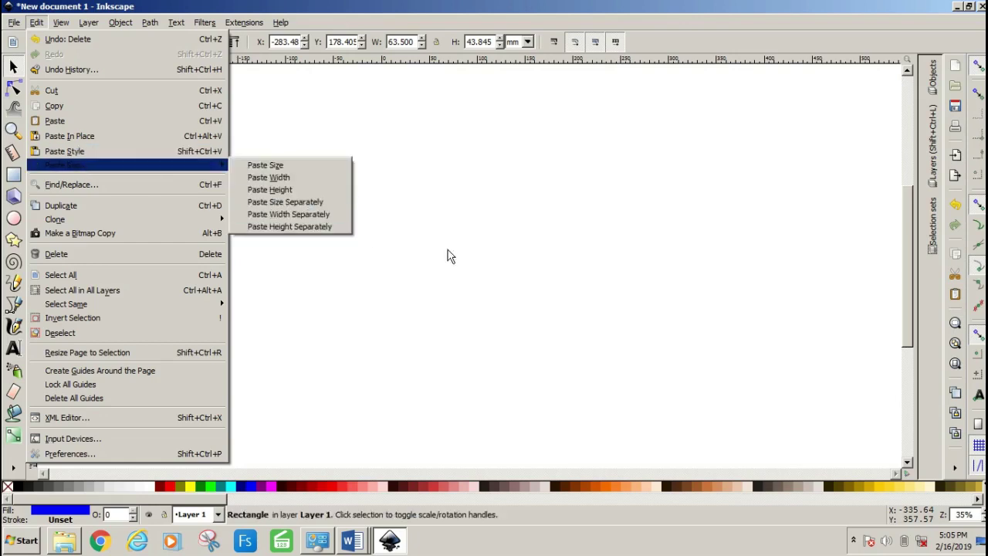
{"action": "left_click", "coordinate": [488, 262]}
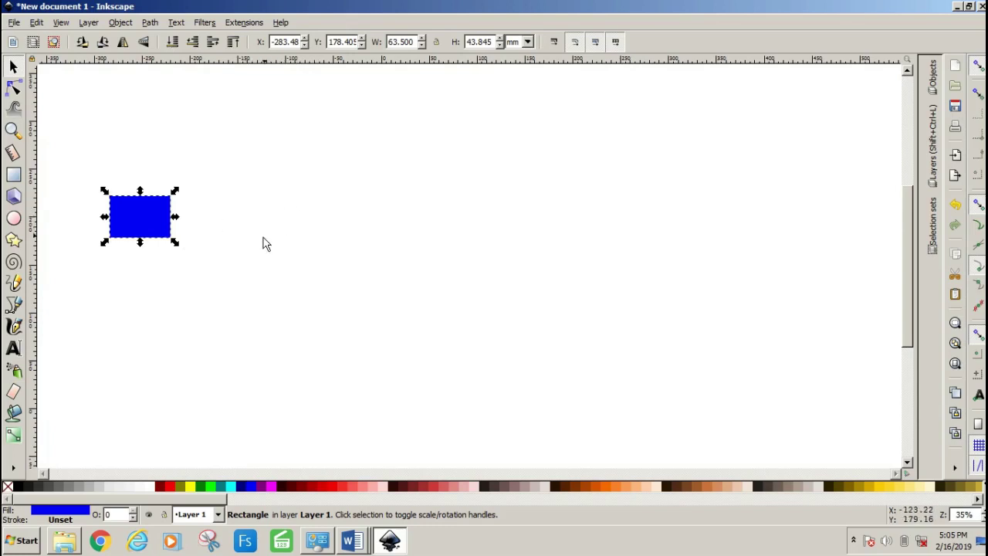
{"action": "left_click", "coordinate": [279, 239]}
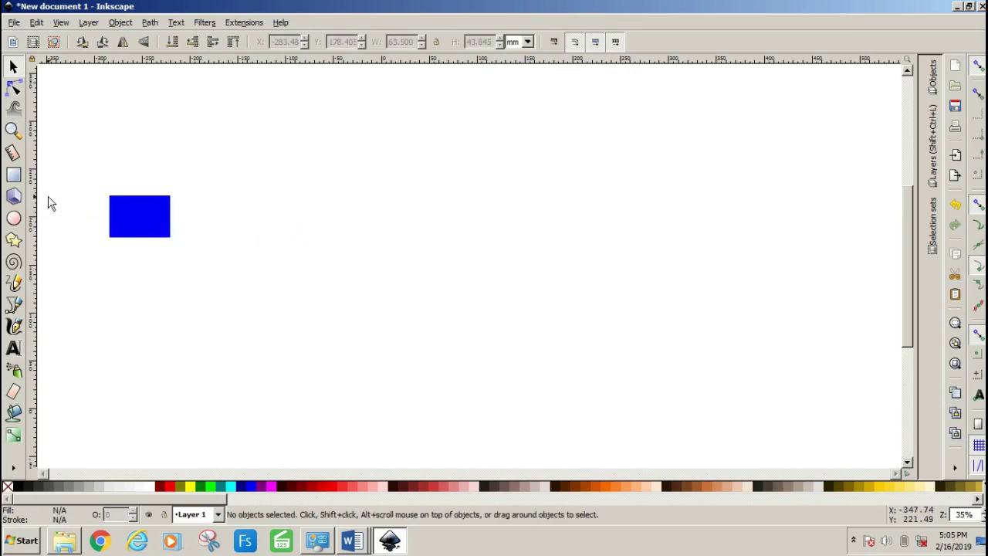
{"action": "left_click", "coordinate": [14, 174]}
Draw a shorter red-filled rectangle right of the blue one, then select the blue rectangle
{"action": "mouse_move", "coordinate": [294, 204]}
{"action": "left_mouse_down"}
{"action": "mouse_move", "coordinate": [341, 221]}
{"action": "mouse_move", "coordinate": [354, 236]}
{"action": "left_mouse_up"}
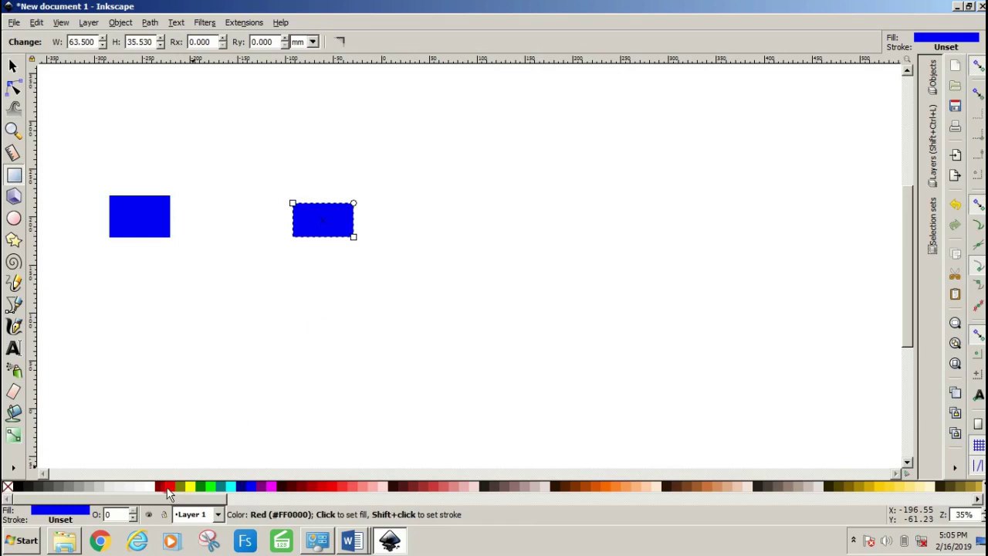
{"action": "left_click", "coordinate": [169, 486]}
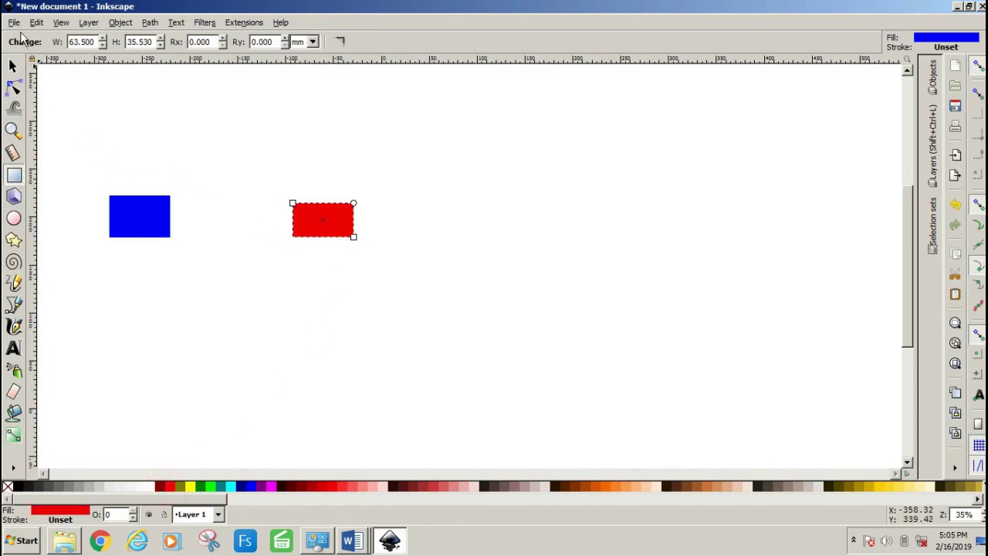
{"action": "left_click", "coordinate": [11, 66]}
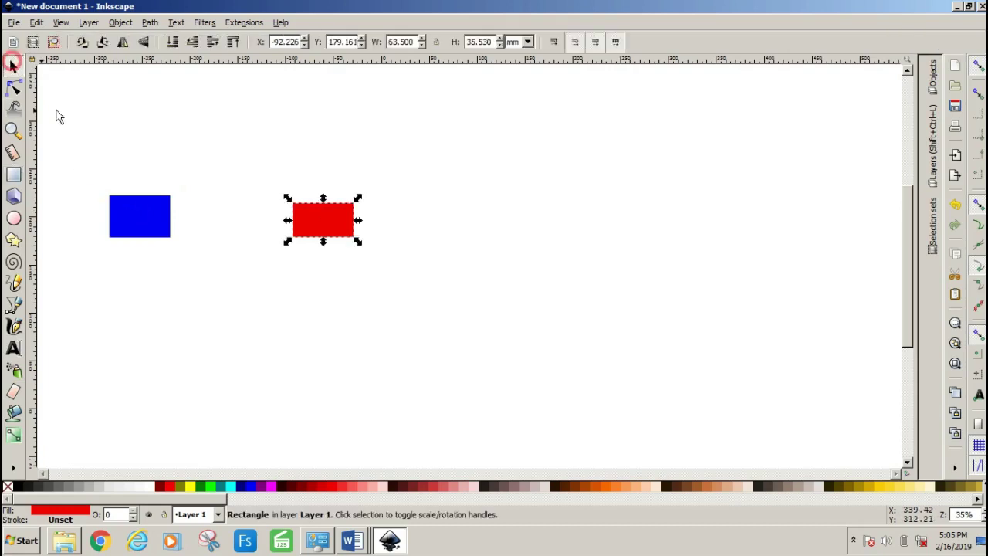
{"action": "left_click", "coordinate": [149, 218]}
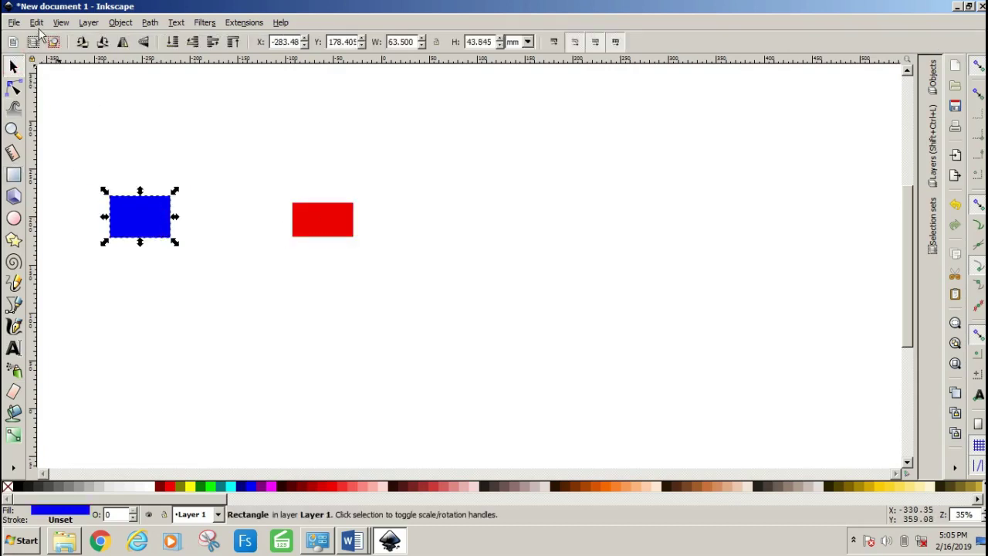
{"action": "left_click", "coordinate": [37, 23]}
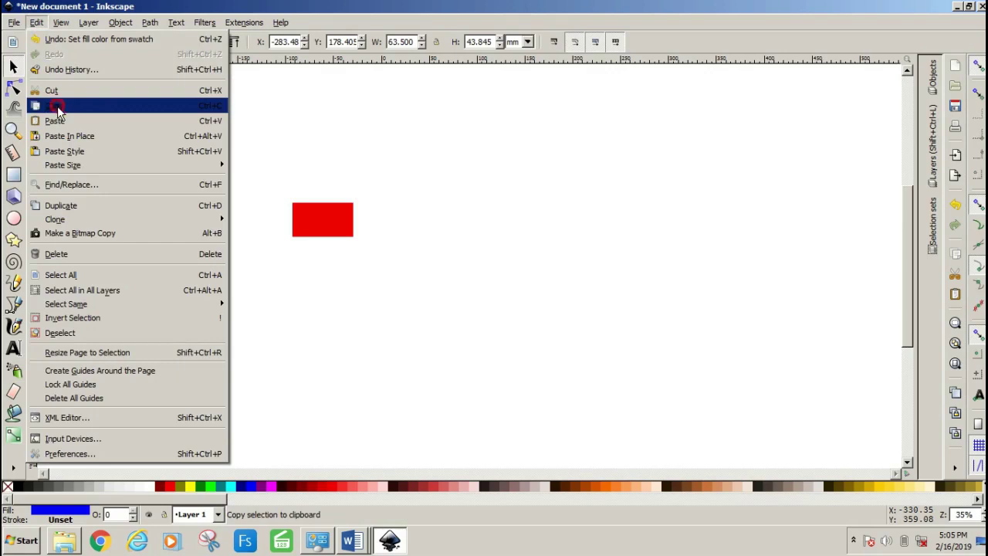
Copy the blue rectangle and select the red one
{"action": "left_click", "coordinate": [58, 112]}
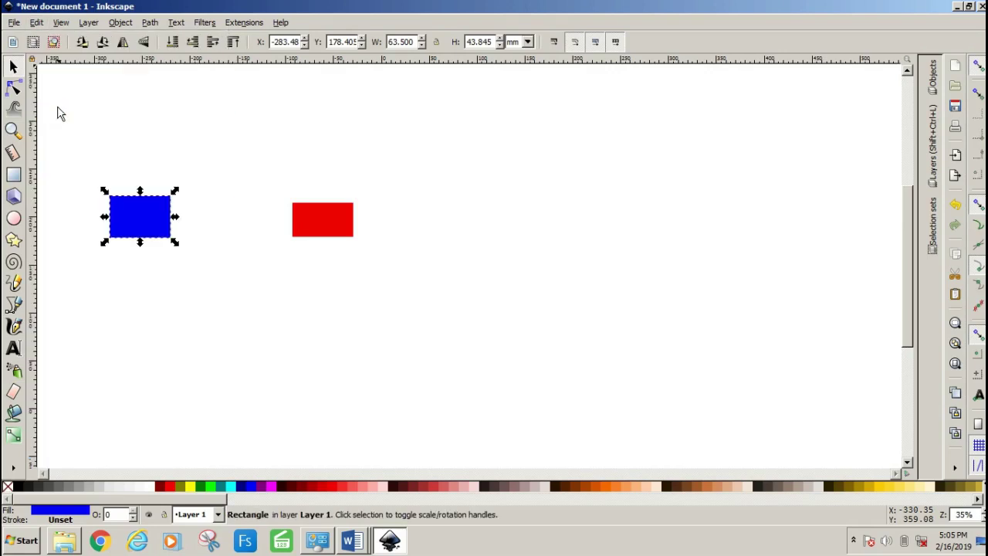
{"action": "left_click", "coordinate": [317, 222]}
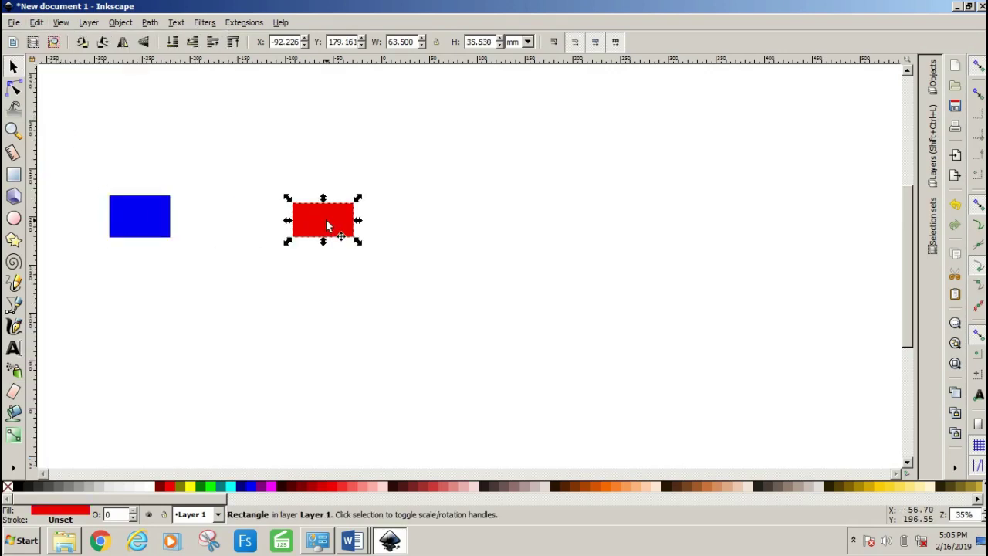
{"action": "left_click", "coordinate": [36, 21]}
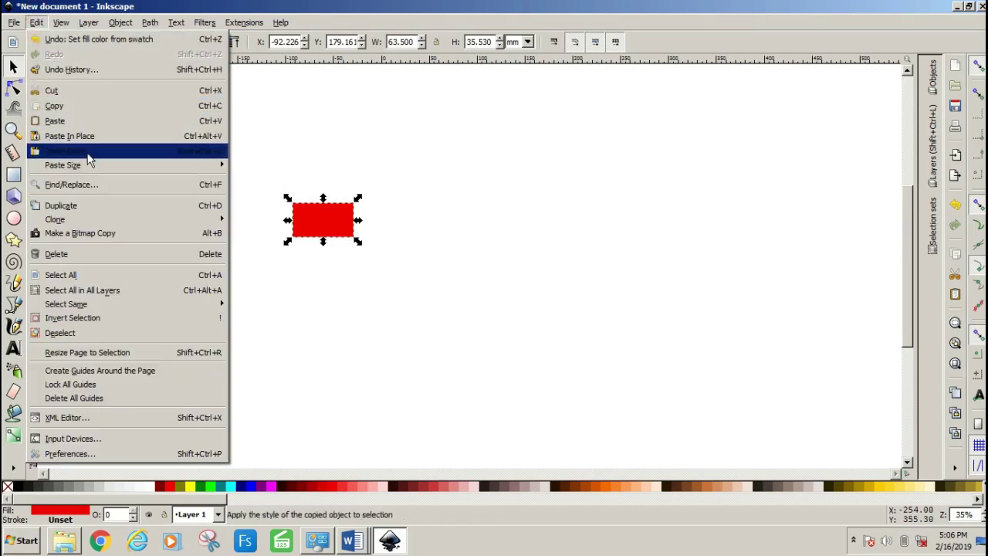
{"action": "left_click", "coordinate": [318, 332]}
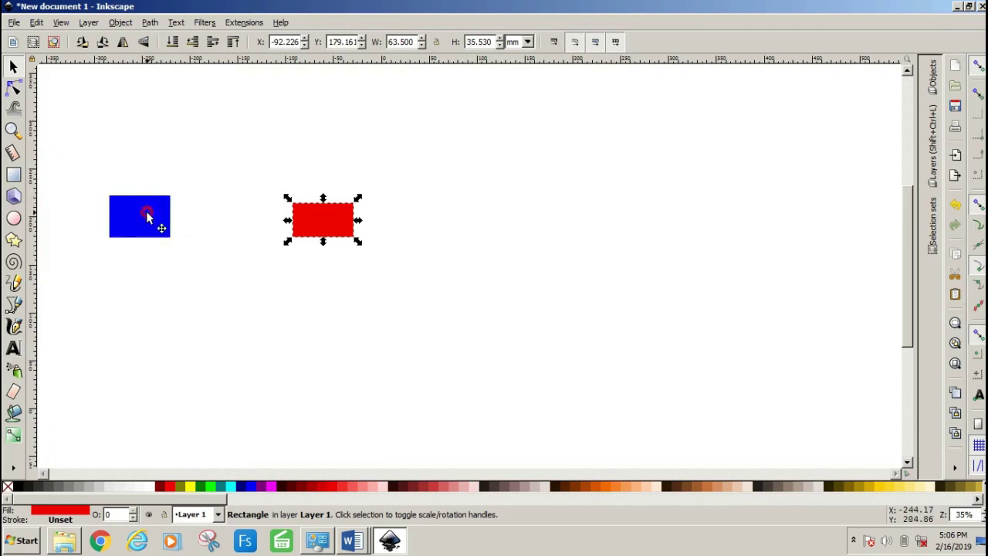
Apply the blue rectangle's style to the red one with Edit > Paste Style
{"action": "left_click", "coordinate": [147, 214]}
{"action": "left_click", "coordinate": [316, 219]}
{"action": "left_click", "coordinate": [36, 22]}
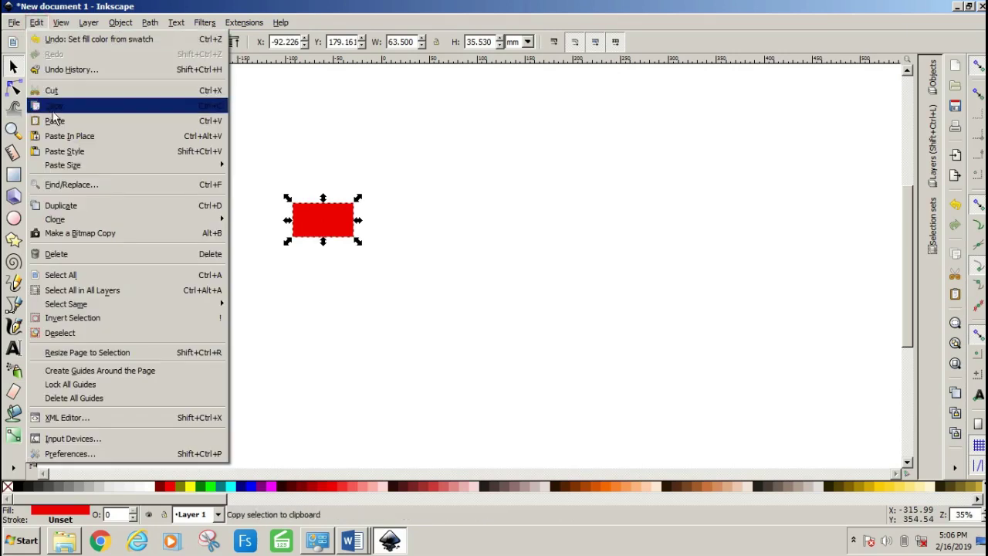
{"action": "left_click", "coordinate": [68, 153]}
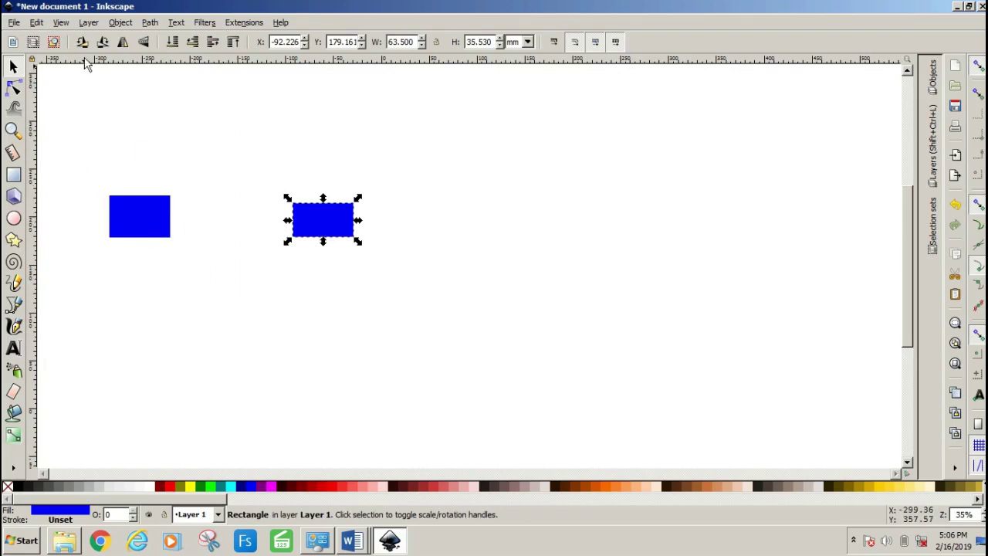
{"action": "left_click", "coordinate": [36, 23]}
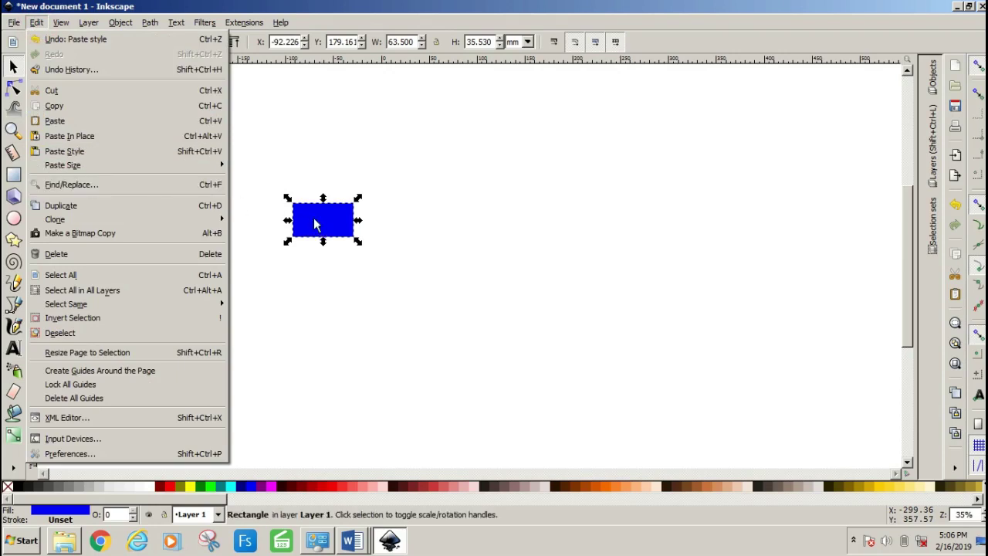
{"action": "left_click", "coordinate": [278, 270]}
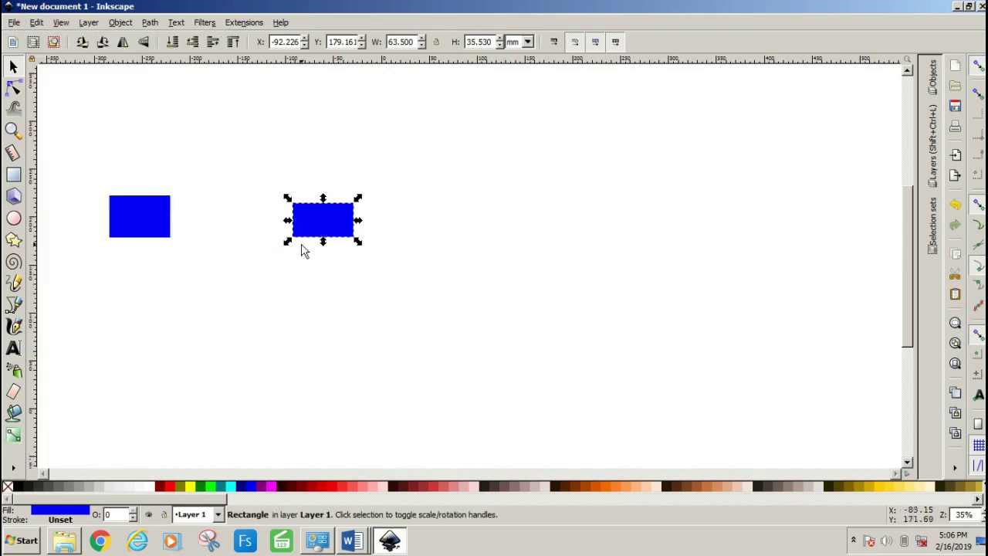
{"action": "left_click", "coordinate": [291, 167]}
{"action": "left_click", "coordinate": [312, 229]}
Delete the right rectangle and draw a tall 31.750 × 89.958 mm red rectangle instead
{"action": "key", "text": "Delete"}
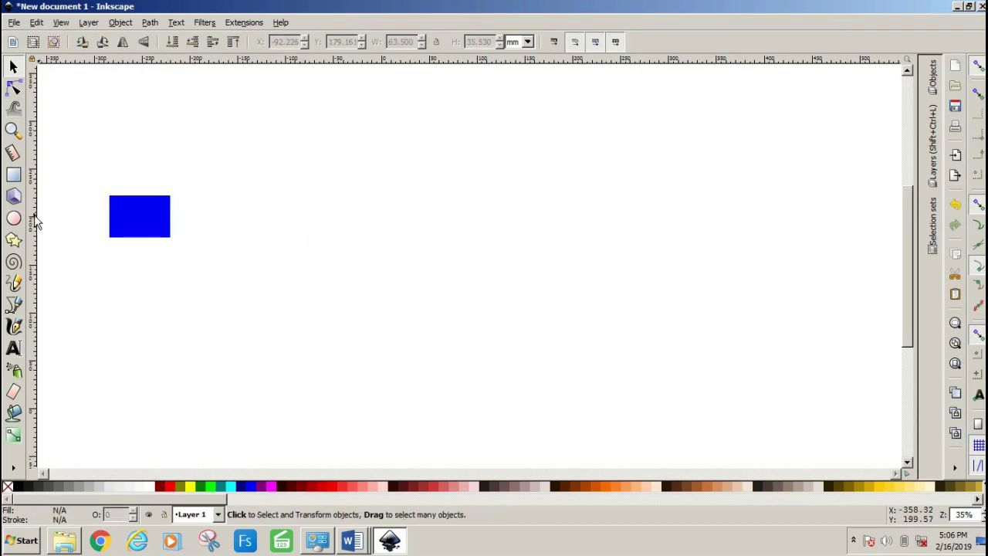
{"action": "left_click", "coordinate": [14, 174]}
{"action": "mouse_move", "coordinate": [266, 198]}
{"action": "left_mouse_down"}
{"action": "mouse_move", "coordinate": [285, 202]}
{"action": "mouse_move", "coordinate": [301, 284]}
{"action": "left_mouse_up"}
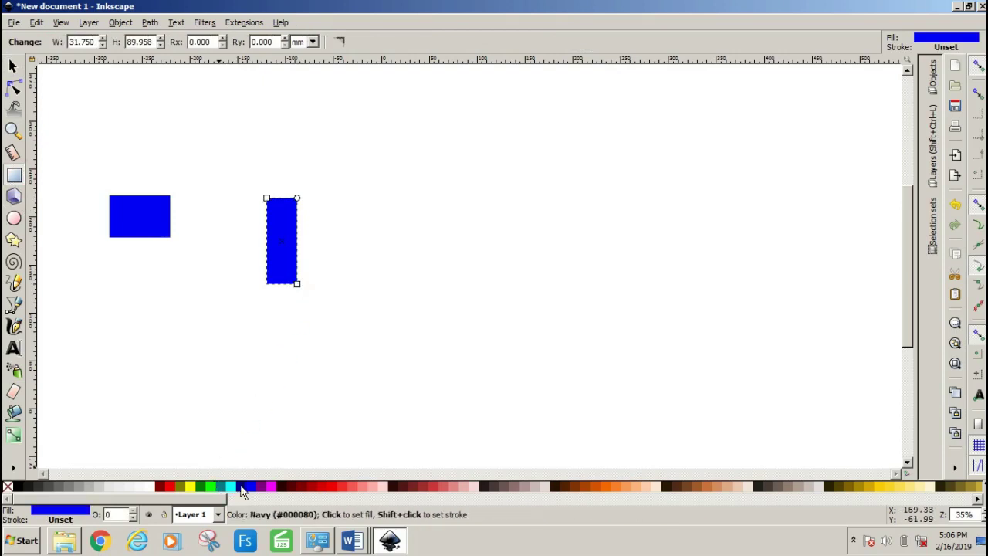
{"action": "left_click", "coordinate": [170, 486]}
{"action": "left_click", "coordinate": [202, 405]}
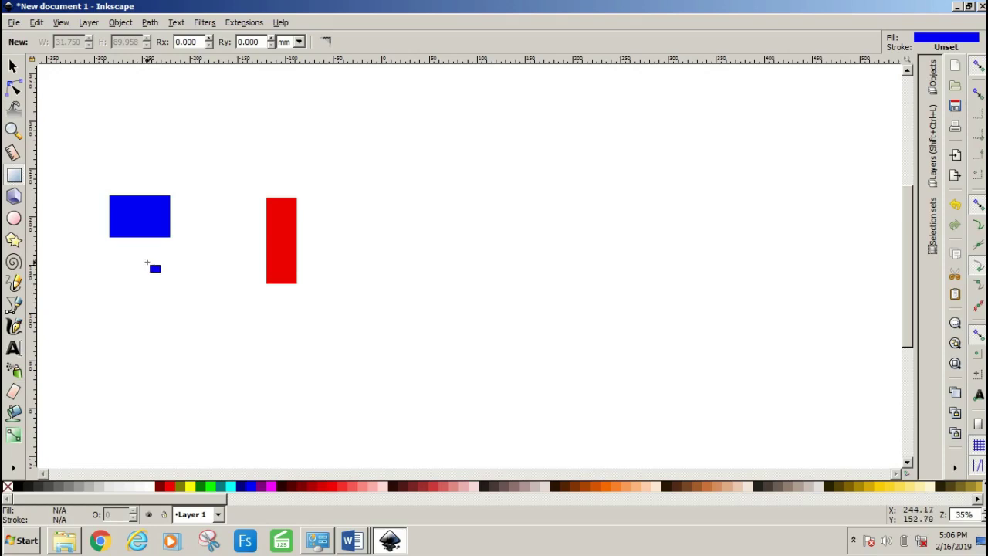
Copy the blue rectangle and paste its 63.500 × 43.845 mm size onto the red one
{"action": "left_click", "coordinate": [13, 67]}
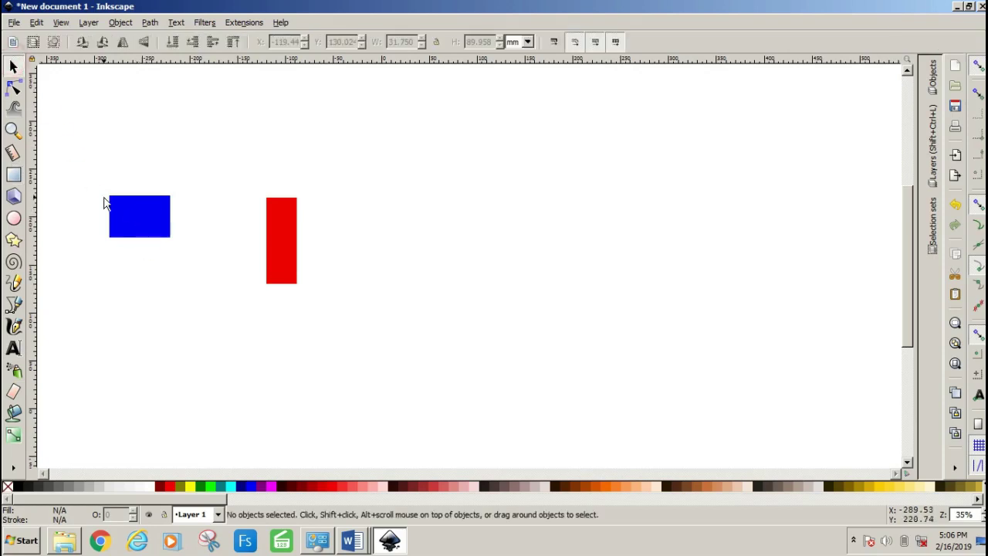
{"action": "left_click", "coordinate": [132, 221]}
{"action": "left_click", "coordinate": [37, 23]}
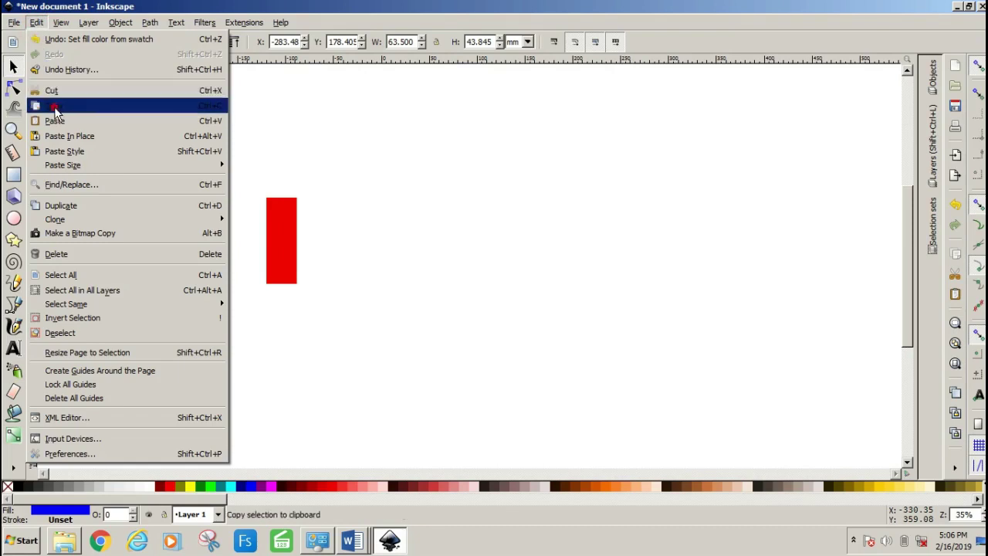
{"action": "left_click", "coordinate": [55, 112]}
{"action": "left_click", "coordinate": [34, 21]}
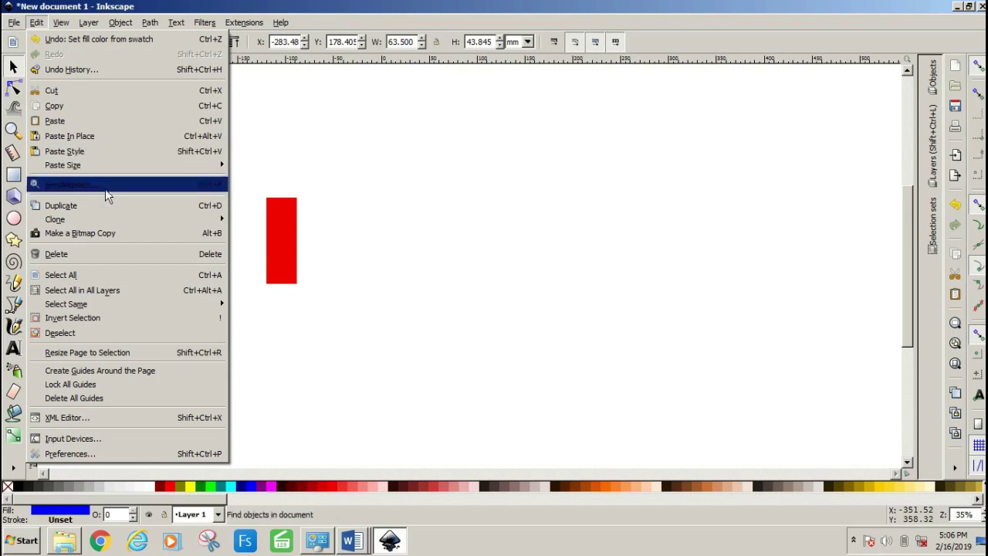
{"action": "left_click", "coordinate": [218, 207]}
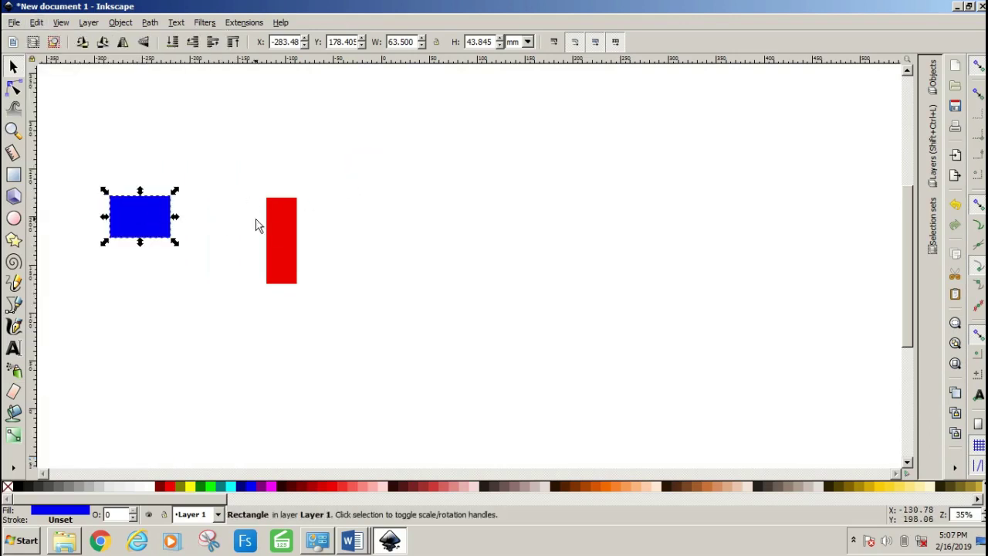
{"action": "left_click", "coordinate": [284, 228]}
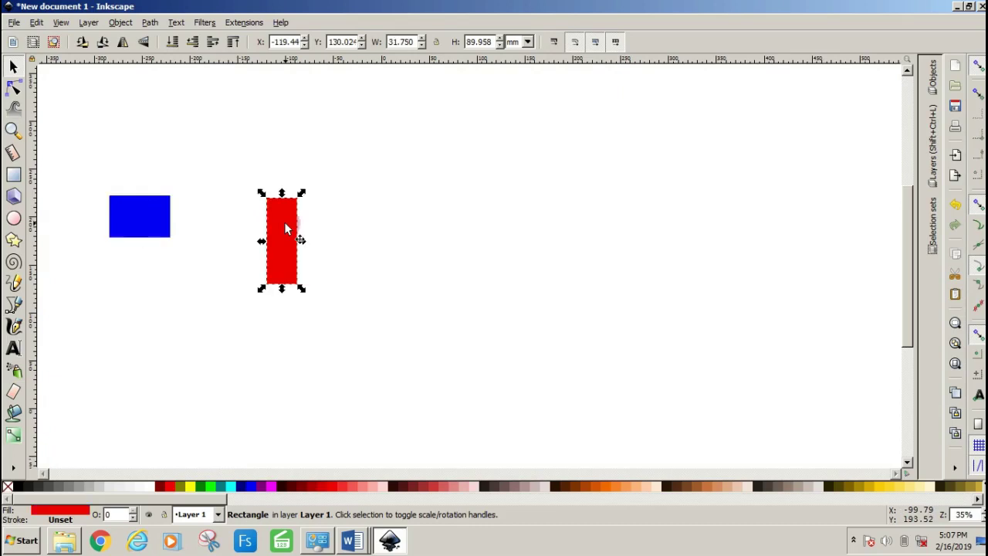
{"action": "left_click", "coordinate": [37, 23]}
{"action": "mouse_move", "coordinate": [124, 165]}
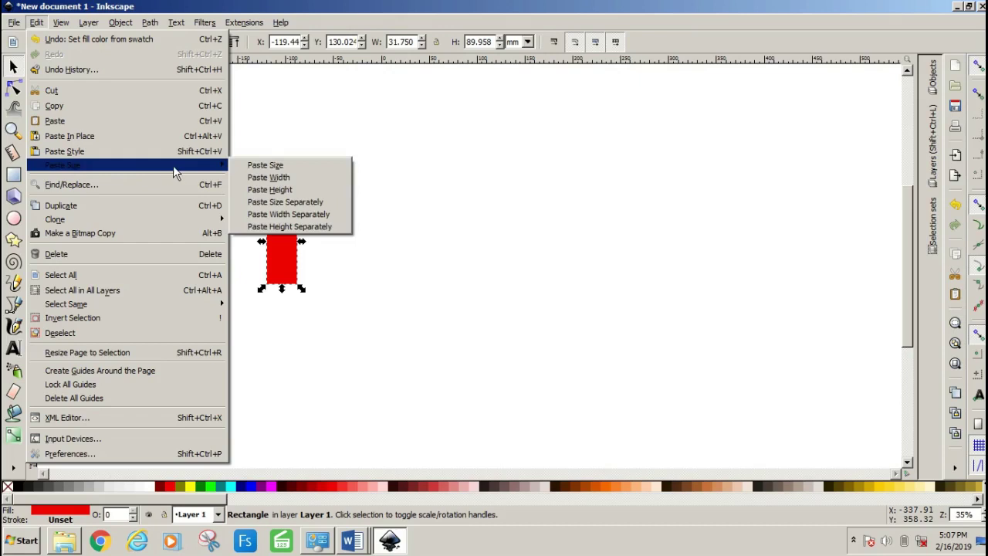
{"action": "left_click", "coordinate": [266, 172]}
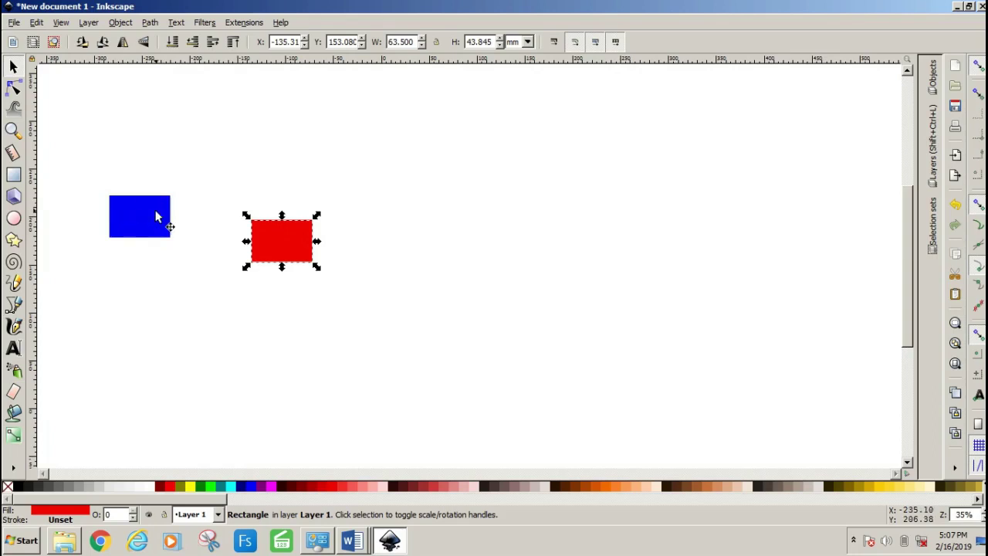
Stretch the red rectangle wider and taller with its handles
{"action": "left_click", "coordinate": [167, 291]}
{"action": "left_click", "coordinate": [270, 246]}
{"action": "left_click_drag", "start_coordinate": [318, 245], "coordinate": [409, 242]}
{"action": "left_click_drag", "start_coordinate": [330, 268], "coordinate": [330, 341]}
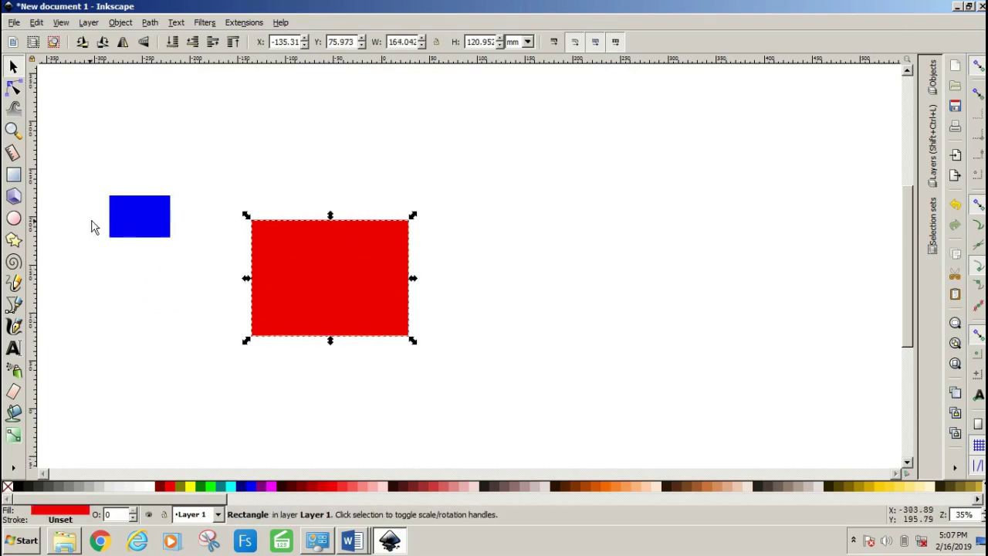
Copy the blue rectangle and paste only its 63.500 mm width onto the red one
{"action": "left_click", "coordinate": [117, 212]}
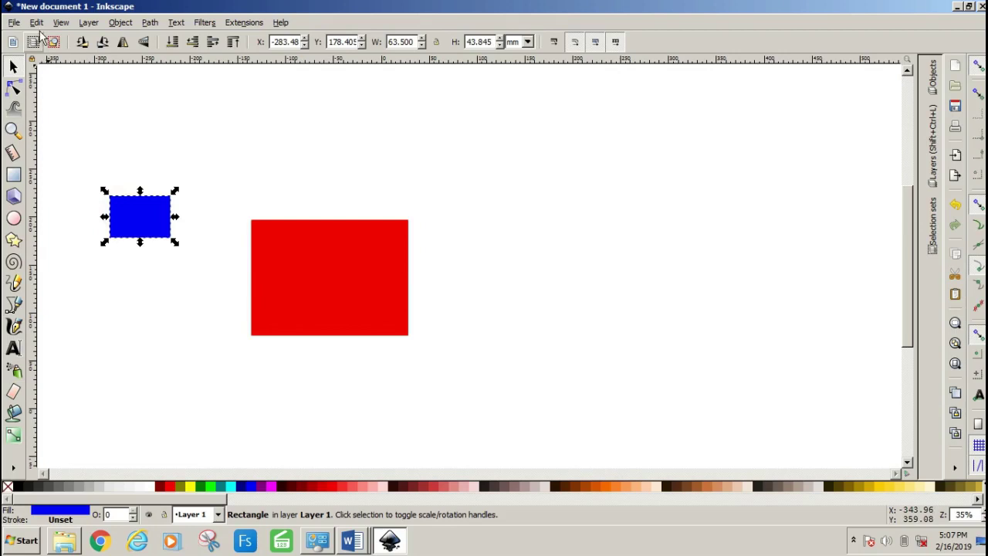
{"action": "left_click", "coordinate": [36, 23]}
{"action": "left_click", "coordinate": [50, 107]}
{"action": "left_click", "coordinate": [351, 279]}
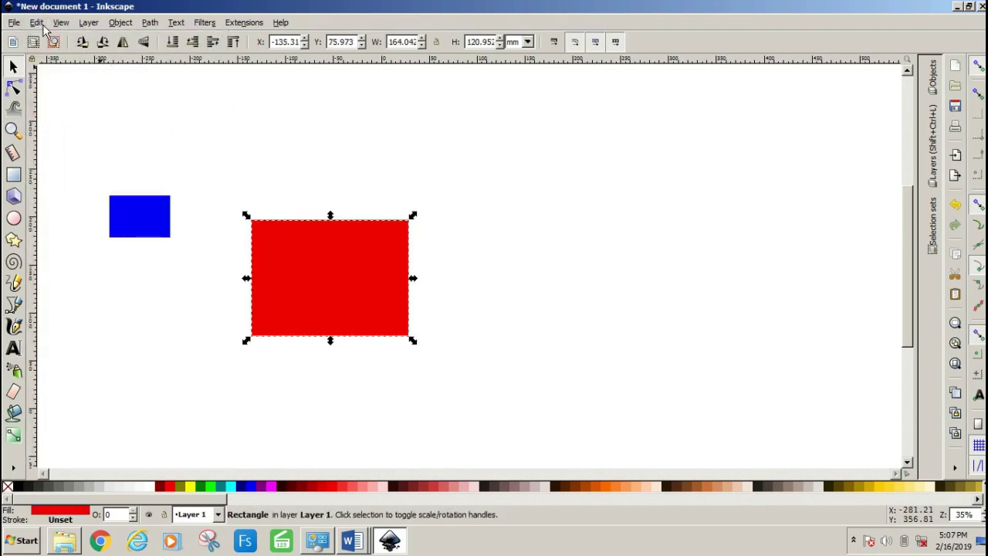
{"action": "left_click", "coordinate": [38, 23]}
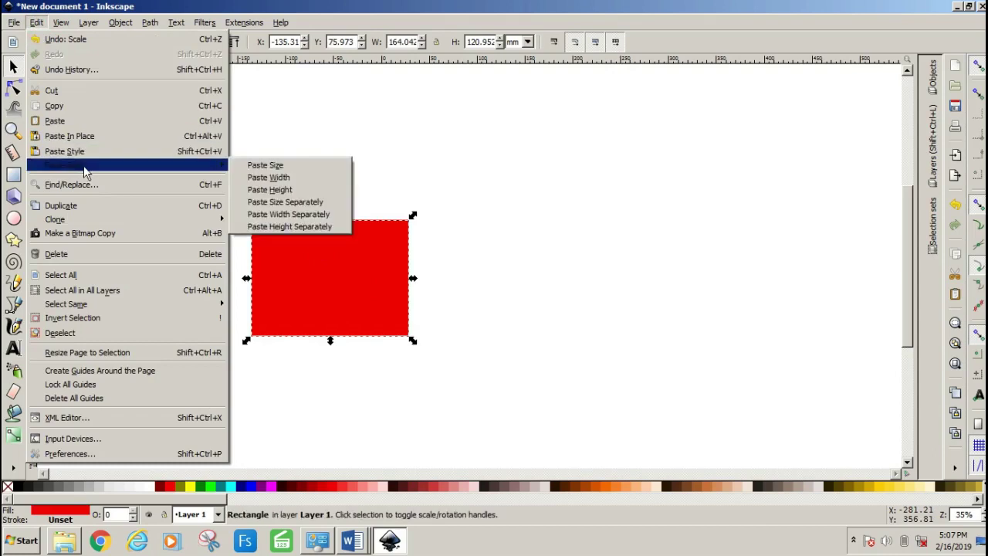
{"action": "left_click", "coordinate": [257, 183]}
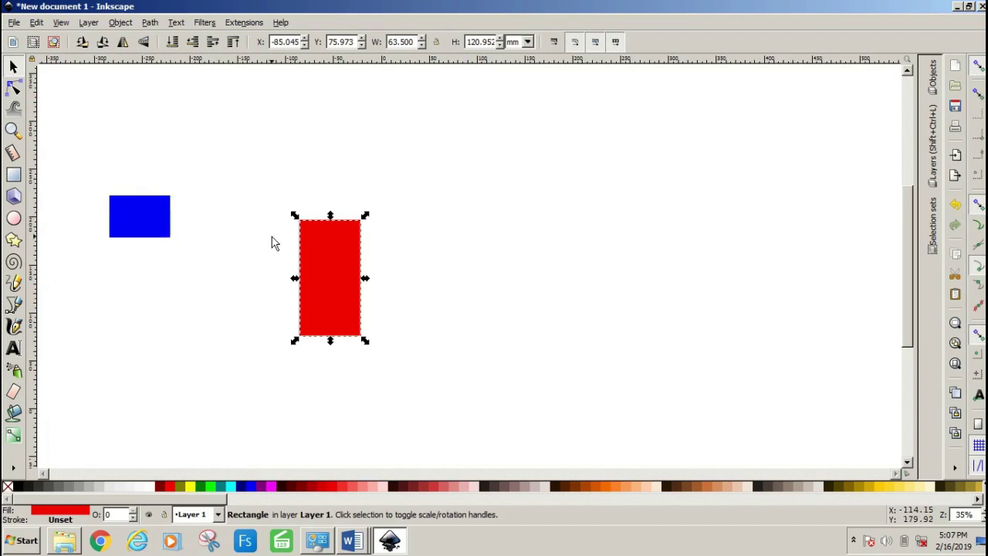
Stretch the red rectangle much wider, then copy the blue rectangle
{"action": "left_click_drag", "start_coordinate": [365, 278], "coordinate": [495, 278]}
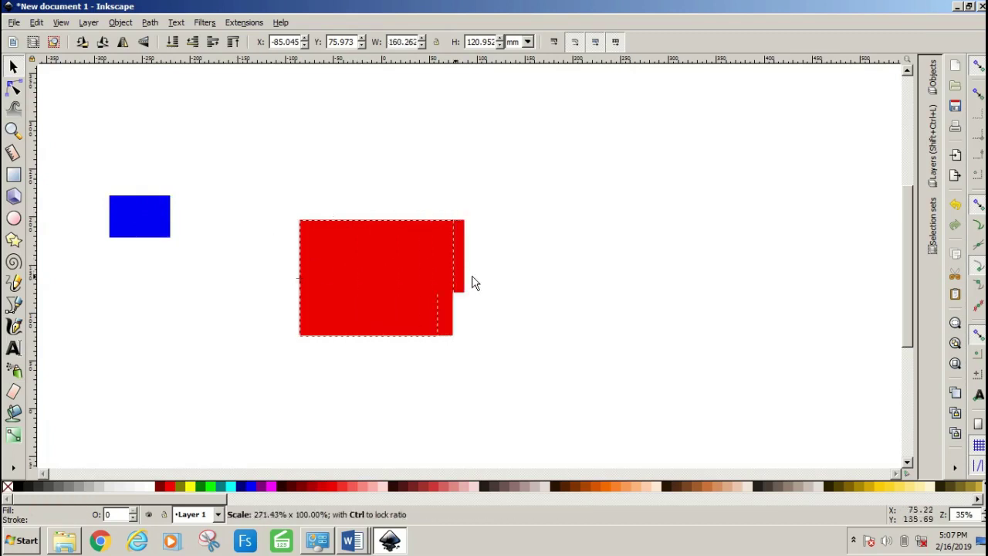
{"action": "left_click", "coordinate": [176, 263]}
{"action": "left_click", "coordinate": [139, 218]}
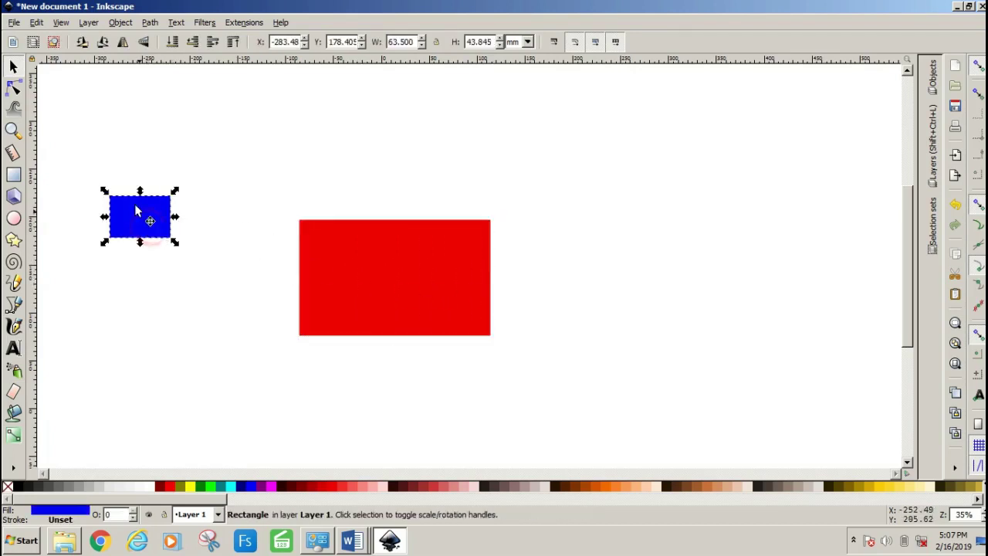
{"action": "left_click", "coordinate": [36, 23]}
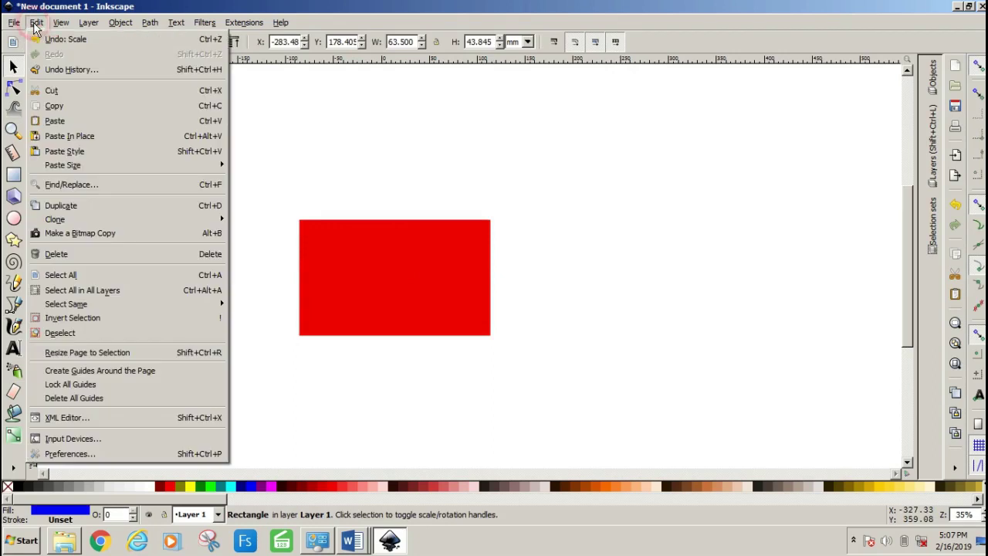
{"action": "left_click", "coordinate": [54, 104]}
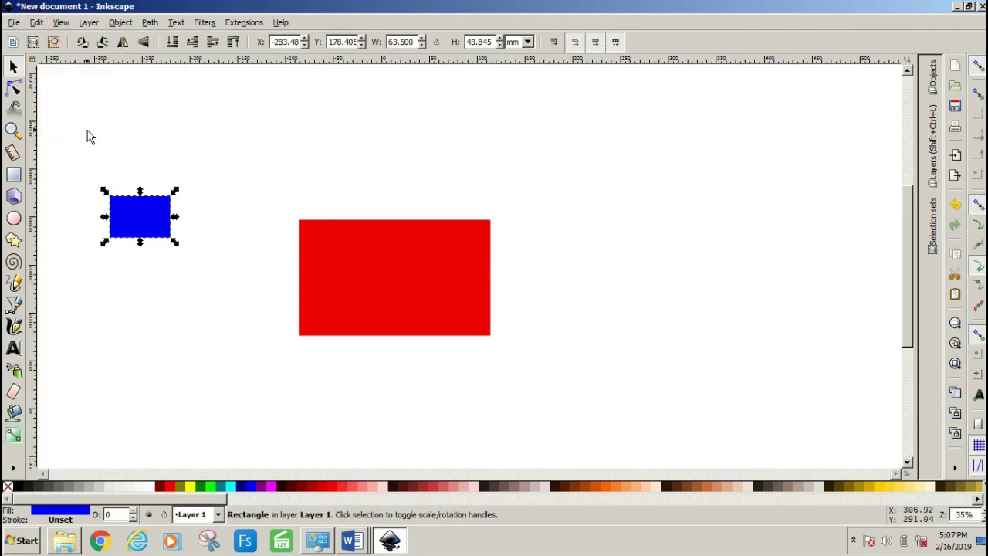
Apply Paste Height to the red rectangle, giving it 199.571 × 120.952 mm
{"action": "left_click", "coordinate": [378, 265]}
{"action": "left_click", "coordinate": [36, 22]}
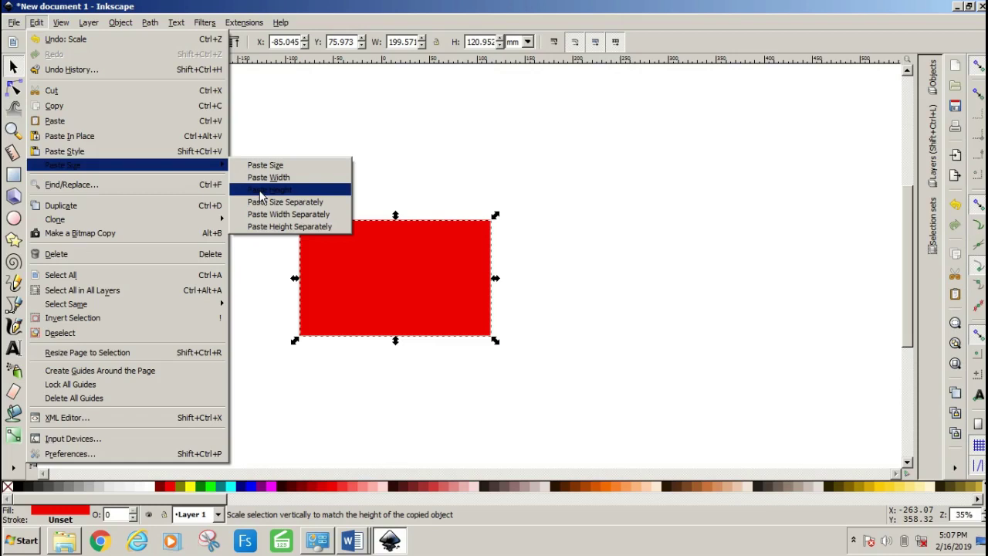
{"action": "left_click", "coordinate": [261, 190]}
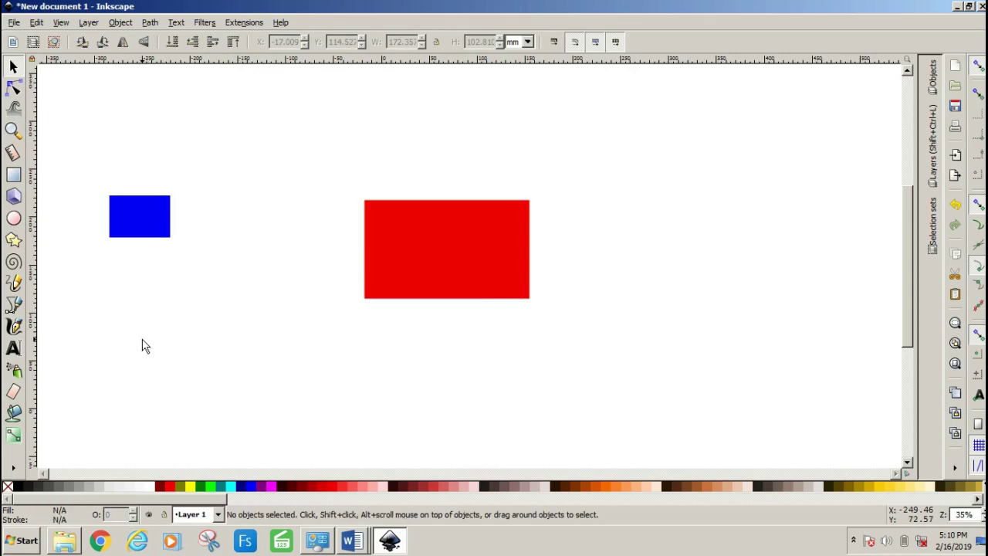
Copy the blue rectangle and apply Paste Size Separately to red, making it 63.500 × 43.845 mm
{"action": "left_click", "coordinate": [143, 224]}
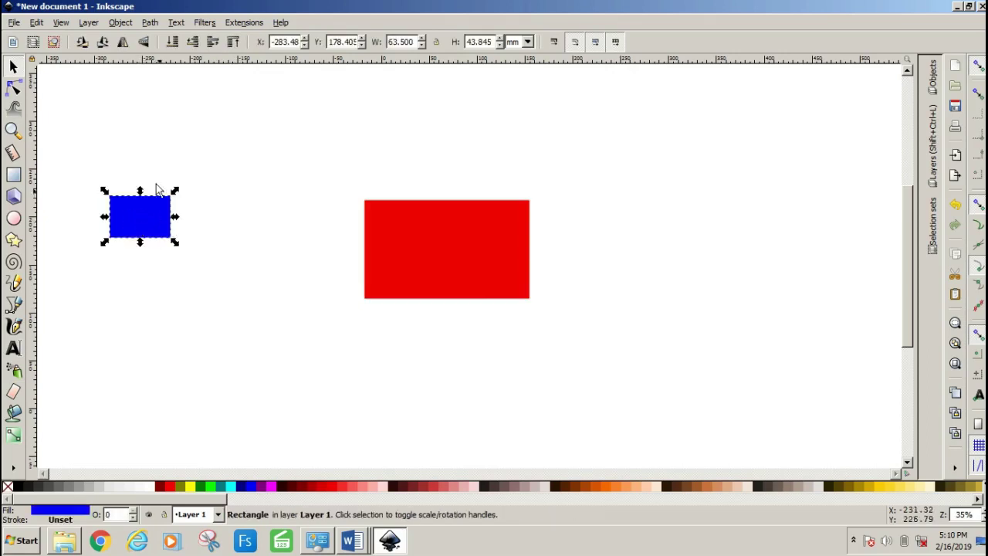
{"action": "left_click", "coordinate": [36, 23]}
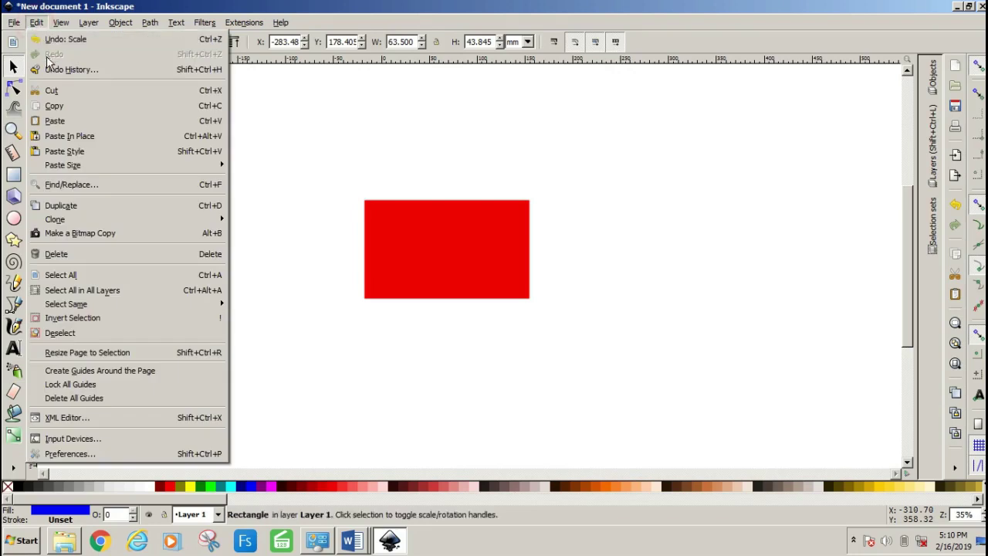
{"action": "left_click", "coordinate": [57, 112]}
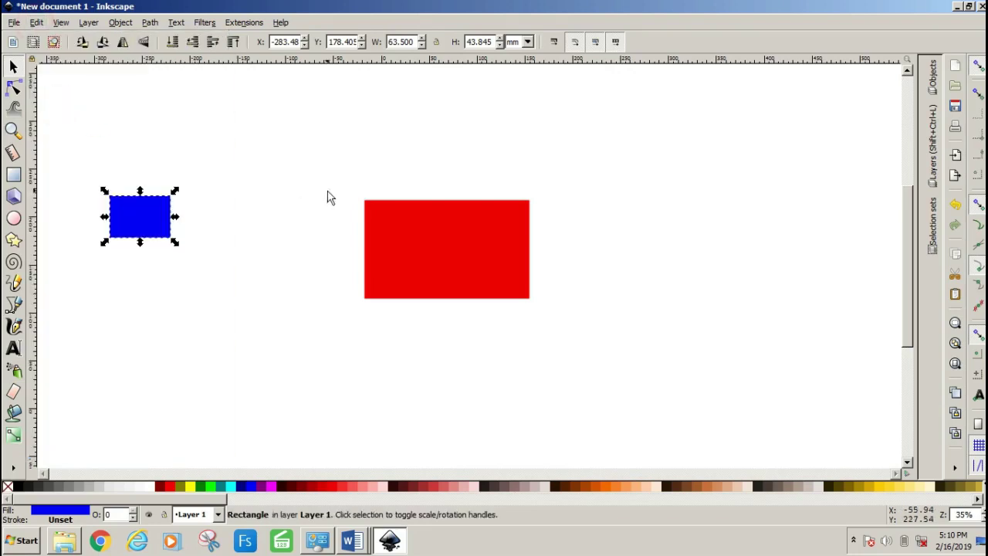
{"action": "left_click", "coordinate": [453, 252]}
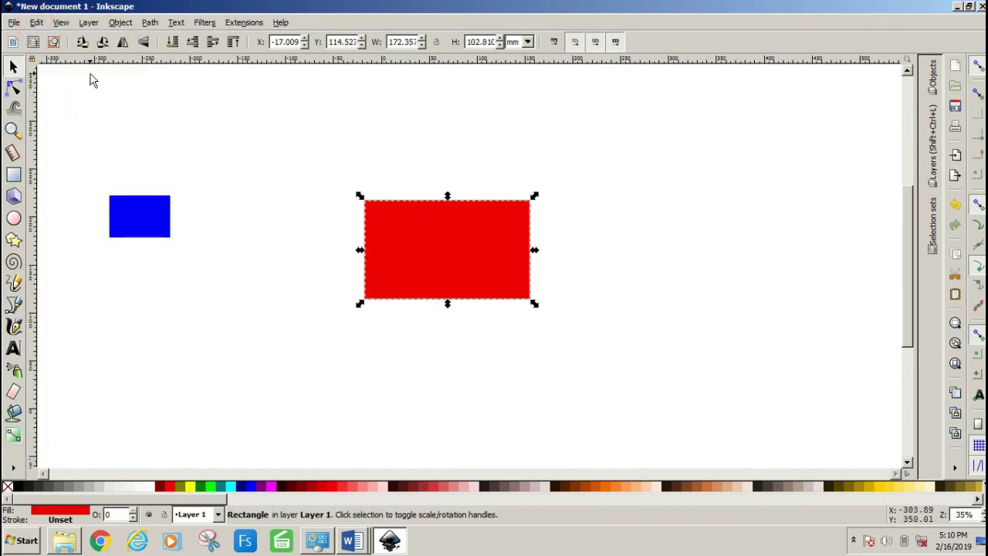
{"action": "left_click", "coordinate": [35, 23]}
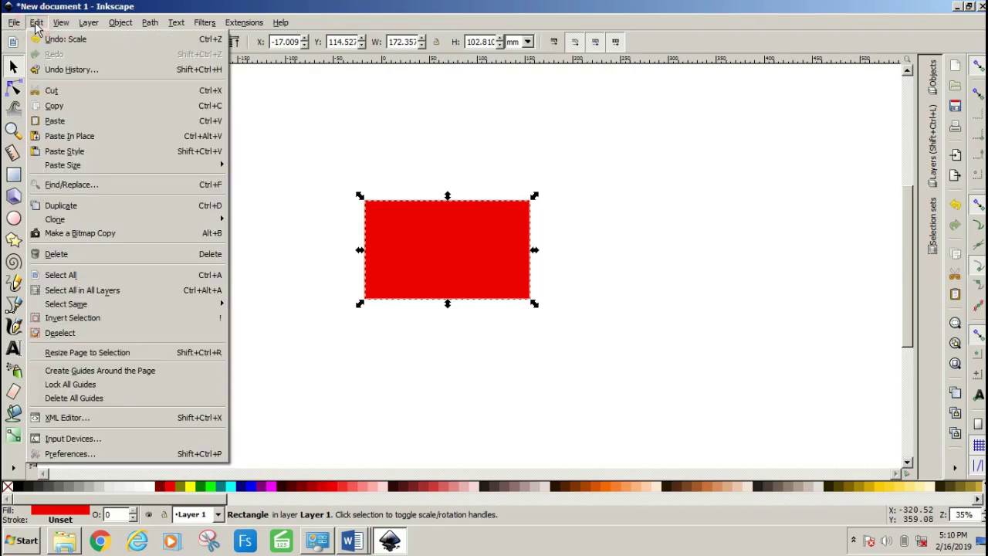
{"action": "mouse_move", "coordinate": [124, 164]}
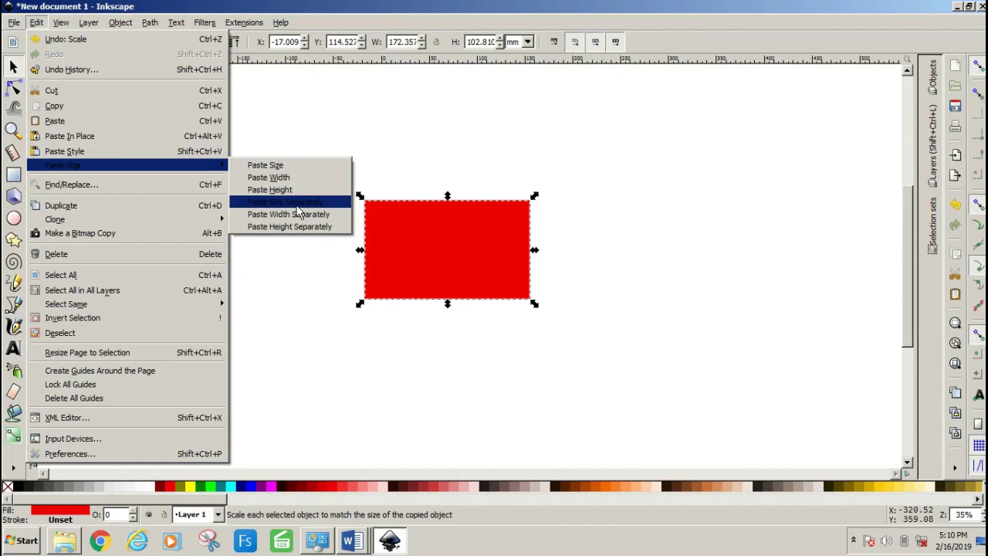
{"action": "left_click", "coordinate": [298, 203]}
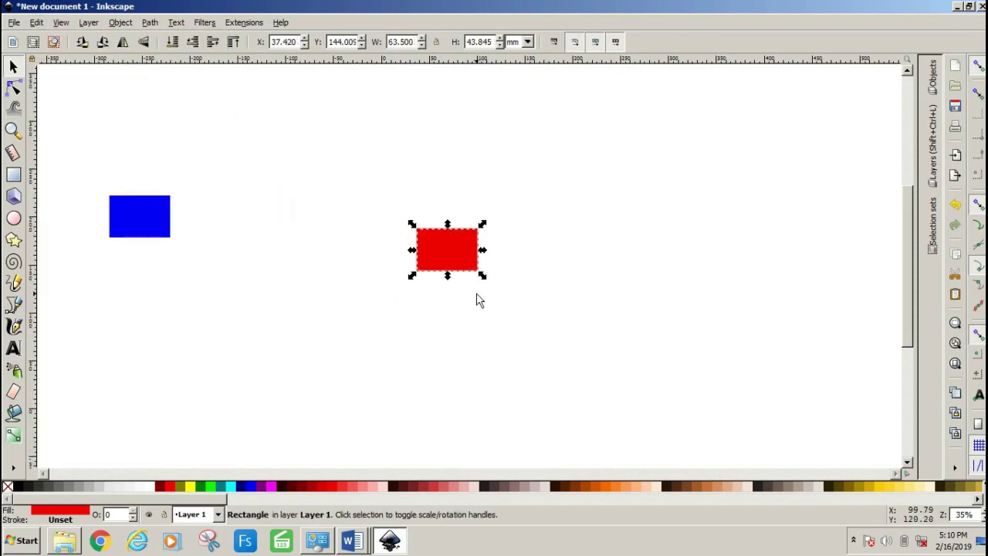
Enlarge the red rectangle toward the lower right, then copy the blue rectangle
{"action": "left_click_drag", "start_coordinate": [482, 276], "coordinate": [609, 334]}
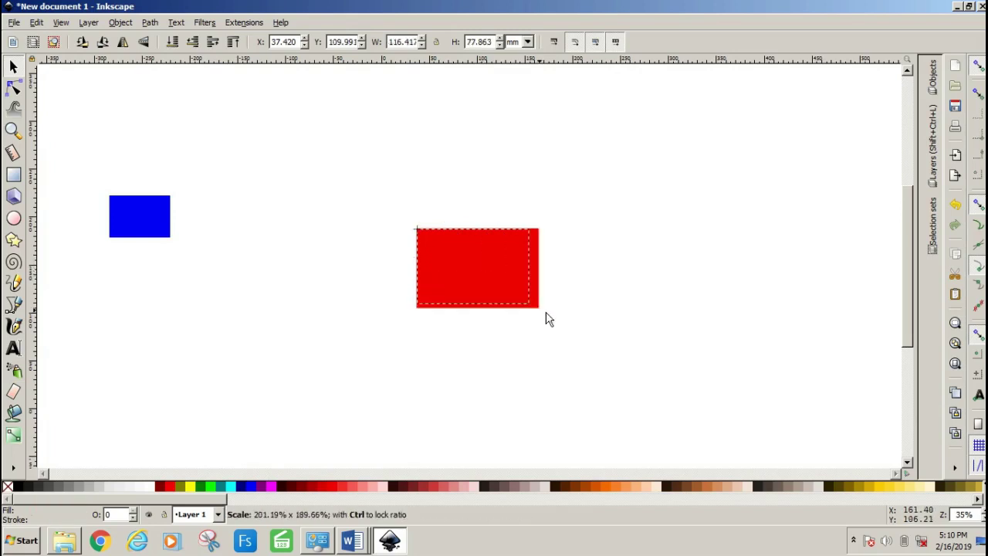
{"action": "left_click", "coordinate": [133, 200]}
{"action": "left_click", "coordinate": [36, 23]}
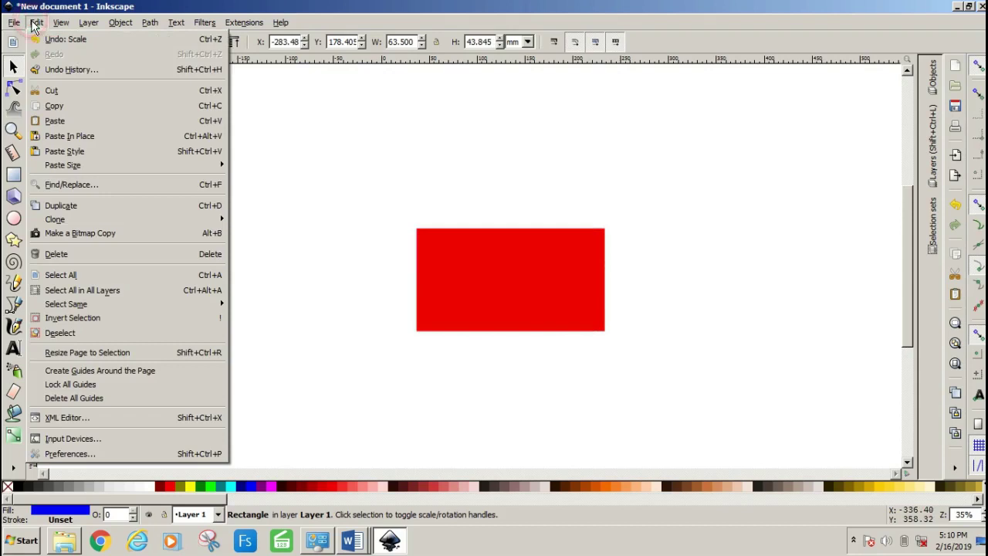
{"action": "left_click", "coordinate": [69, 104]}
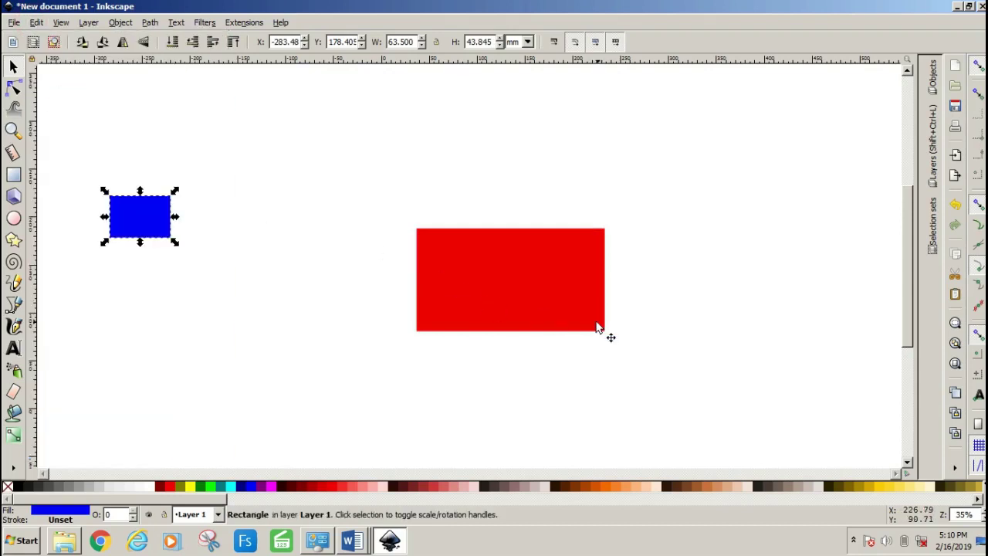
Paste the blue rectangle's width separately onto red, making it 63.500 × 107.345 mm
{"action": "left_click", "coordinate": [530, 289]}
{"action": "left_click", "coordinate": [36, 22]}
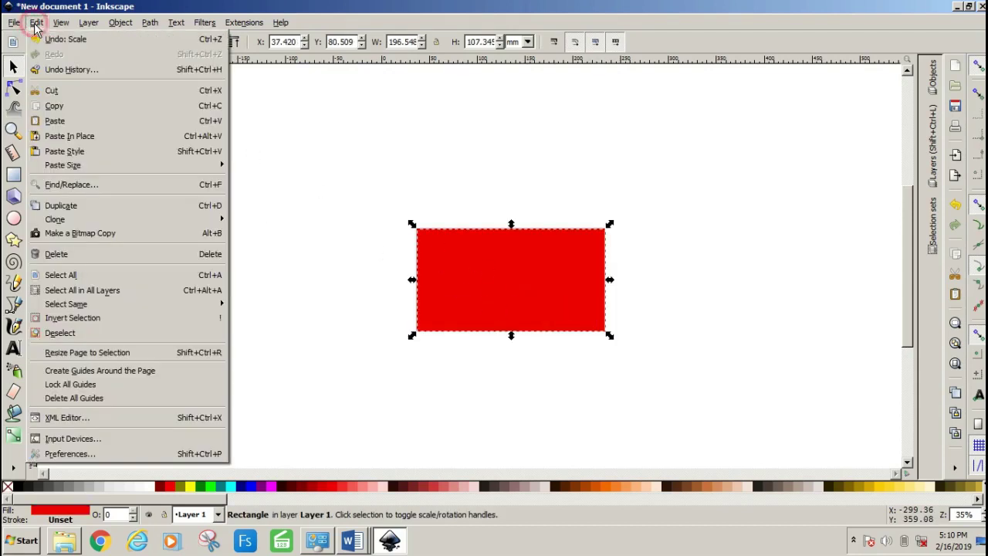
{"action": "mouse_move", "coordinate": [62, 165]}
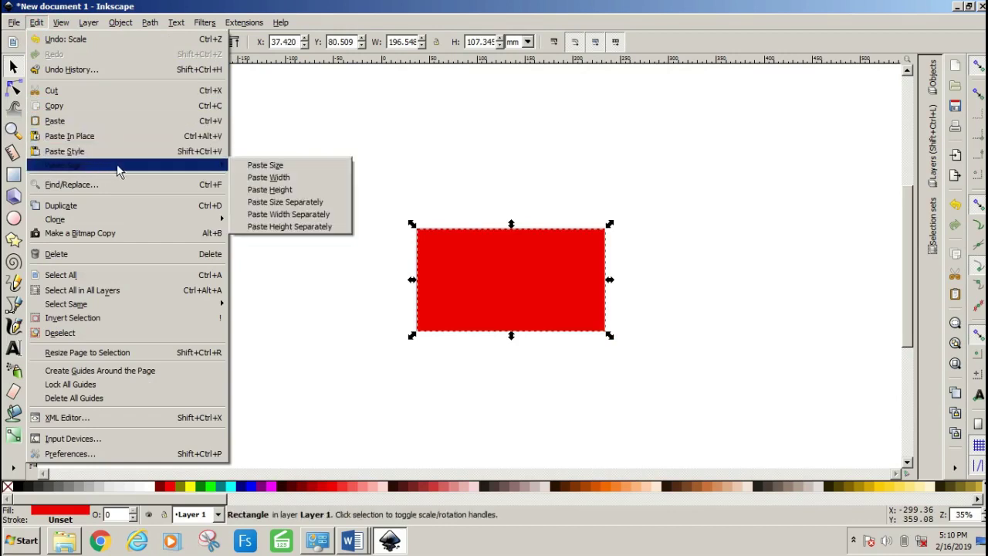
{"action": "left_click", "coordinate": [270, 226]}
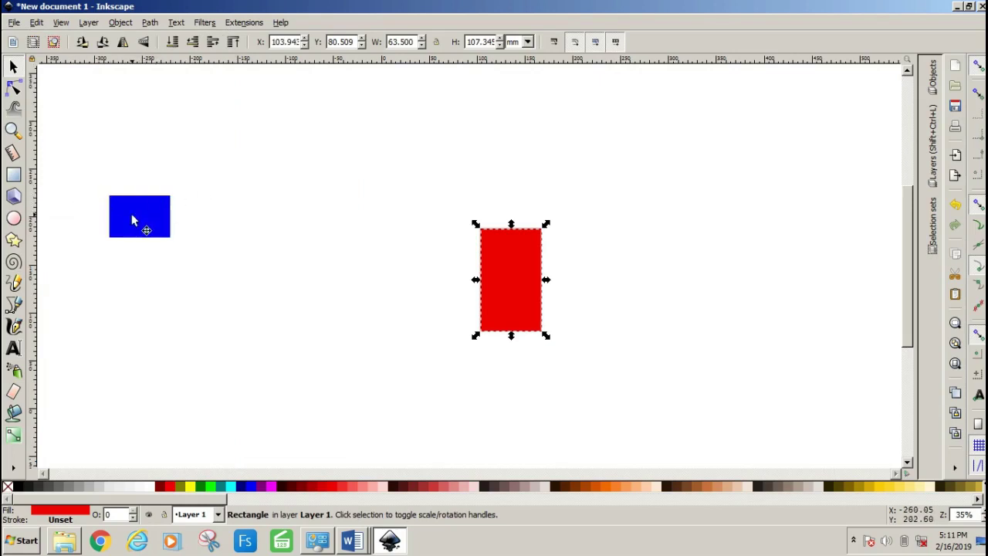
Widen the red rectangle to 246.440 mm, then copy the blue rectangle
{"action": "left_click_drag", "start_coordinate": [551, 284], "coordinate": [726, 284]}
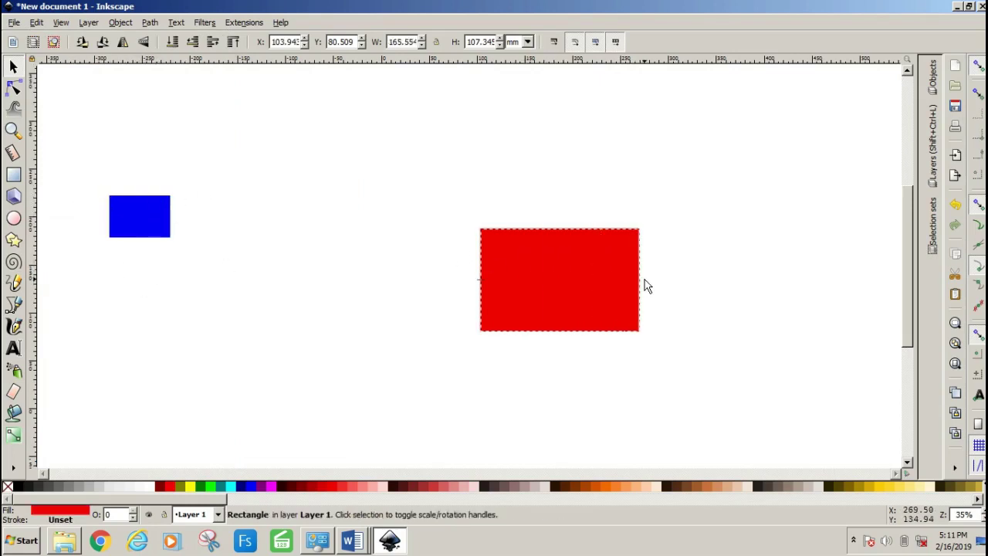
{"action": "left_click", "coordinate": [125, 209]}
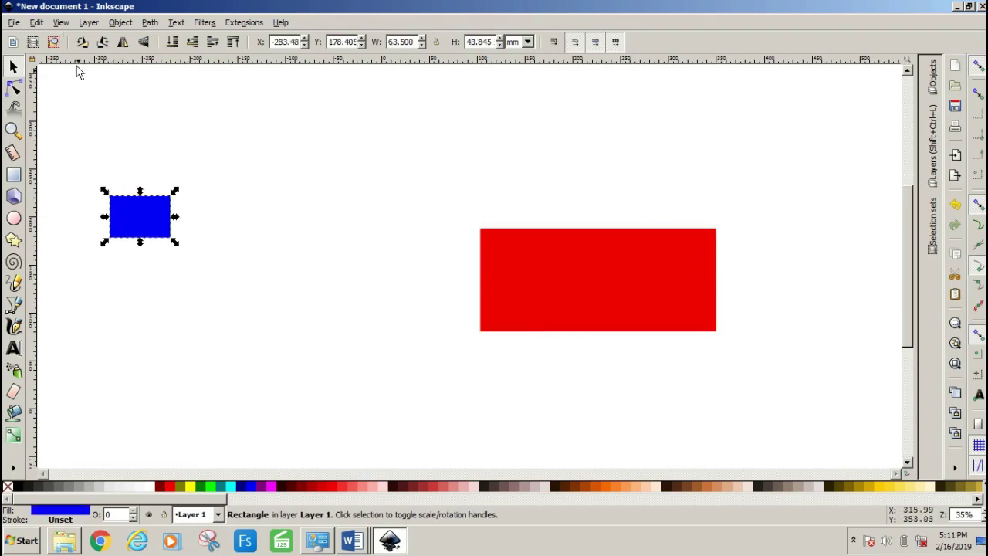
{"action": "left_click", "coordinate": [35, 23]}
{"action": "left_click", "coordinate": [54, 106]}
Apply Paste Height Separately to red, giving it the blue rectangle's 43.845 mm height
{"action": "left_click", "coordinate": [594, 270]}
{"action": "left_click", "coordinate": [36, 22]}
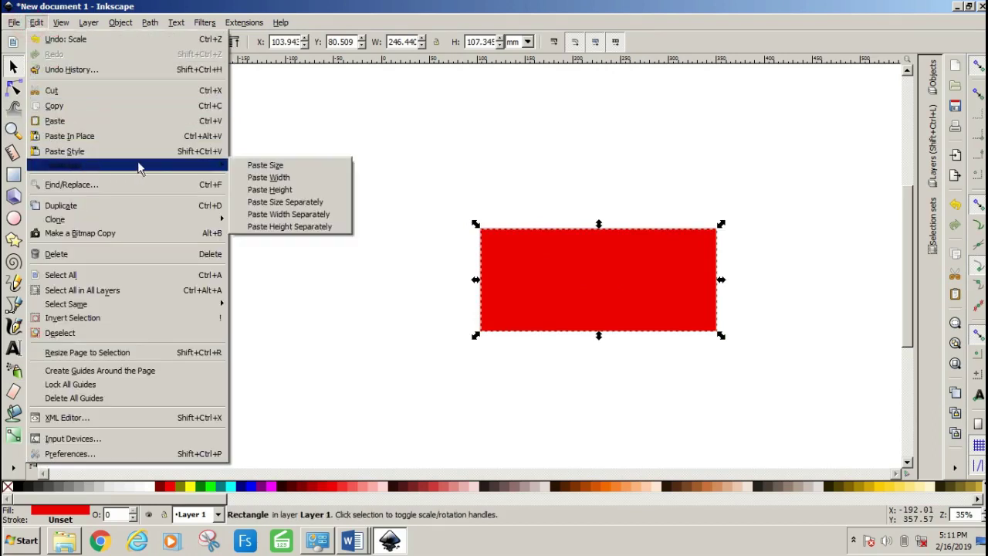
{"action": "left_click", "coordinate": [276, 228]}
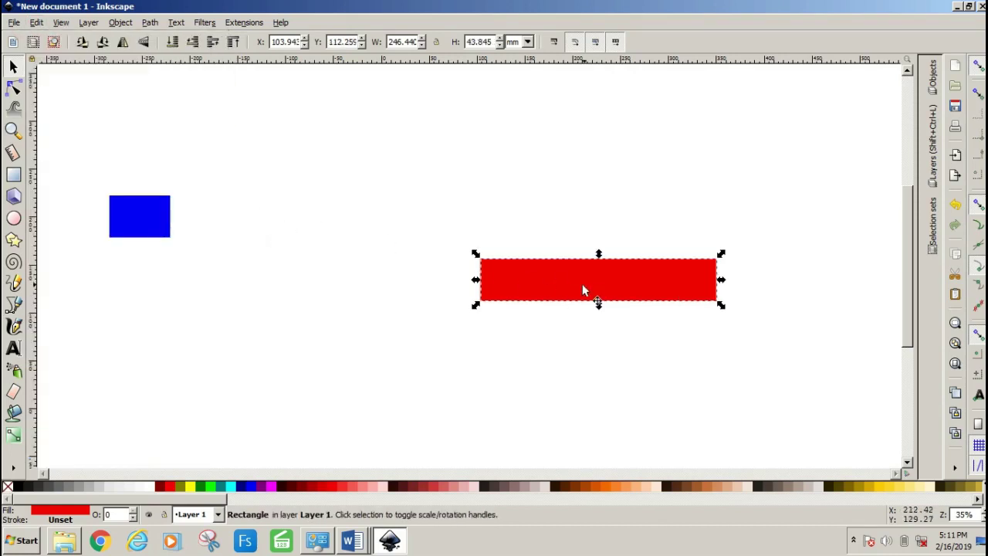